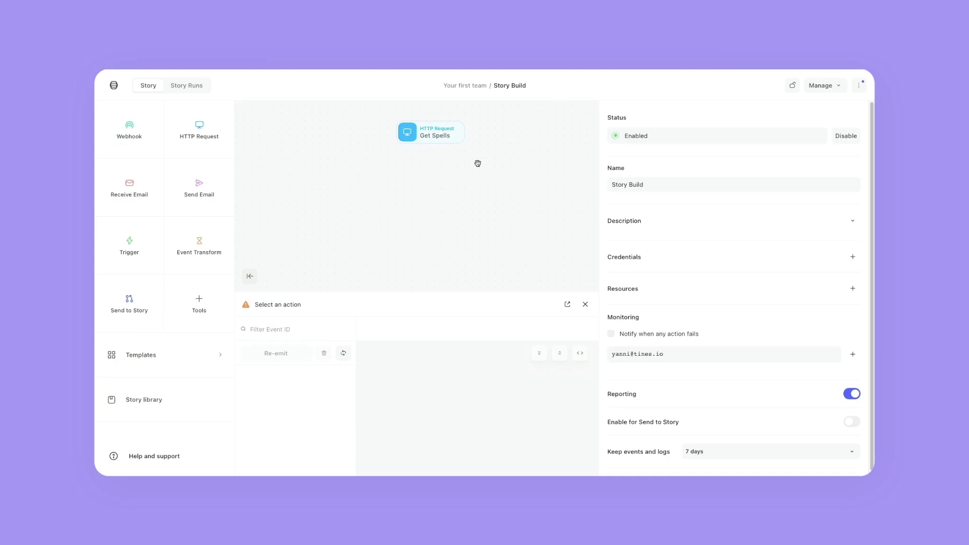
# Step: Run the Get Spells request and open the new event's payload
pyautogui.click(451, 136)
pyautogui.click(376, 160)
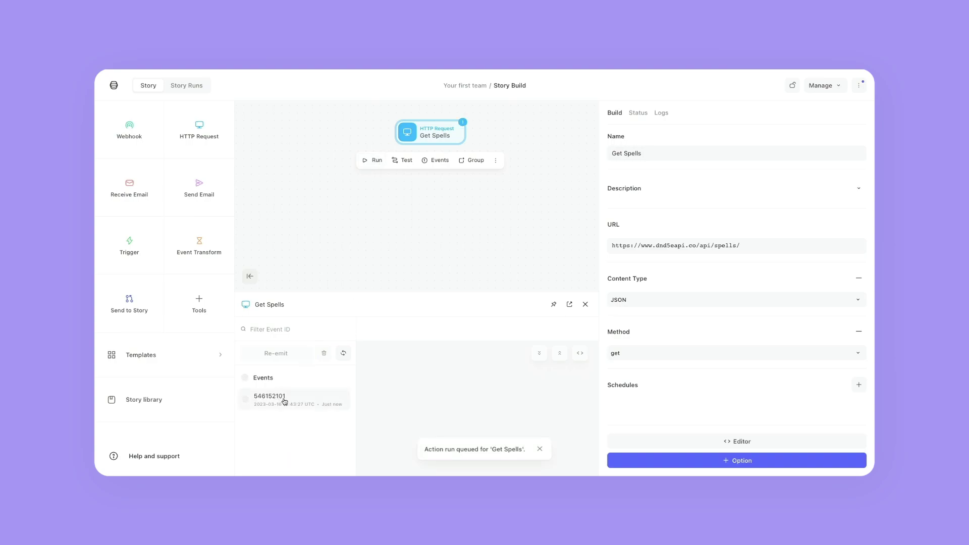
pyautogui.click(285, 402)
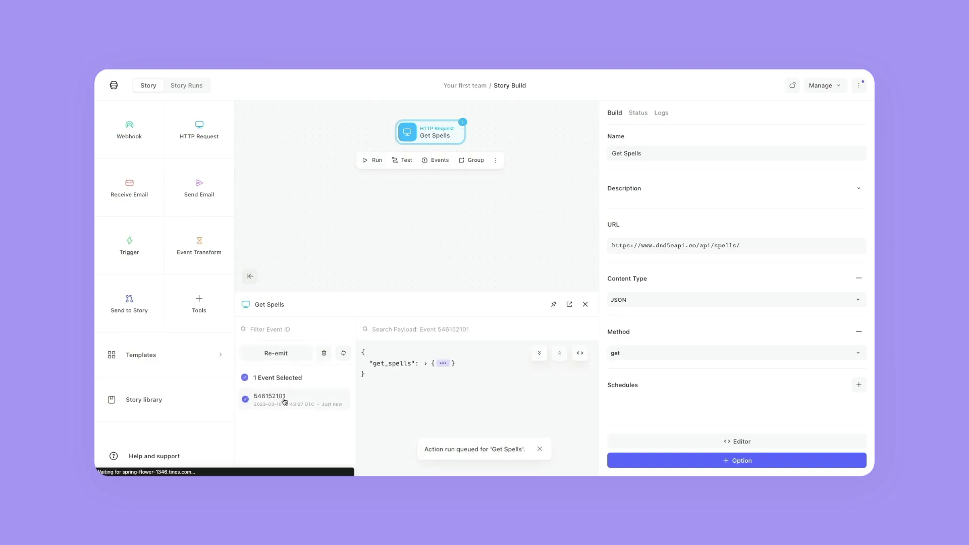
# Step: Expand get_spells > body > results and scroll through the spell list
pyautogui.click(442, 364)
pyautogui.click(429, 374)
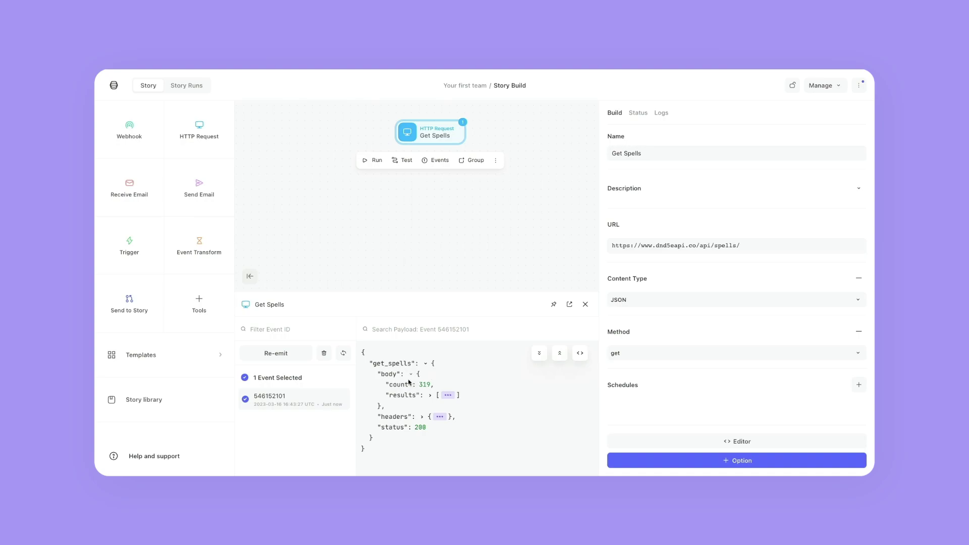
pyautogui.click(449, 395)
pyautogui.scroll(-5, 469, 402)
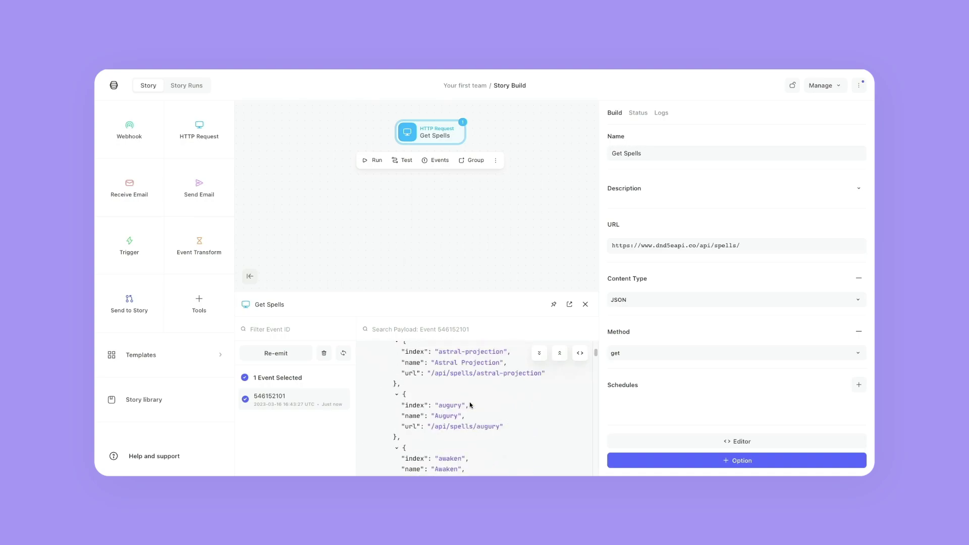
pyautogui.scroll(-7, 474, 404)
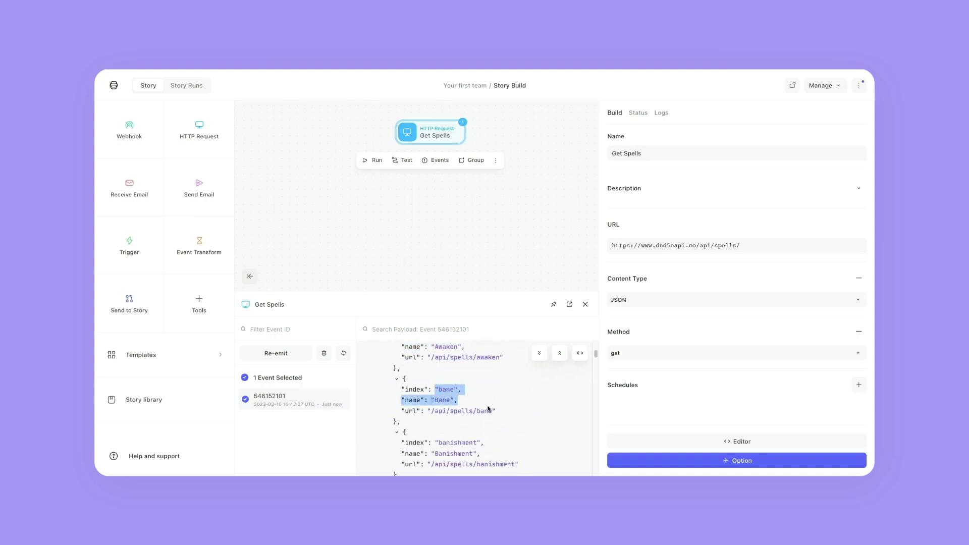
pyautogui.scroll(-3, 497, 414)
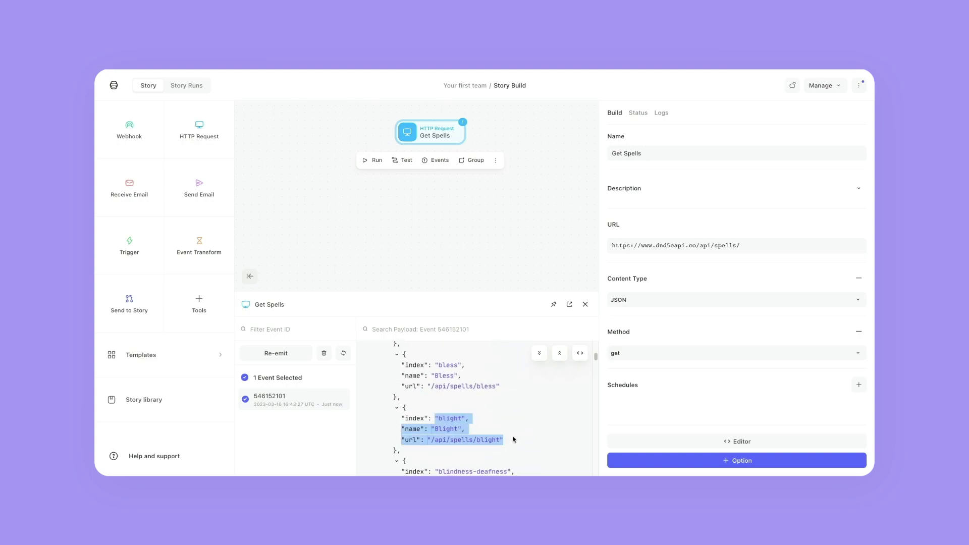
pyautogui.scroll(-2, 513, 436)
pyautogui.scroll(-5, 513, 437)
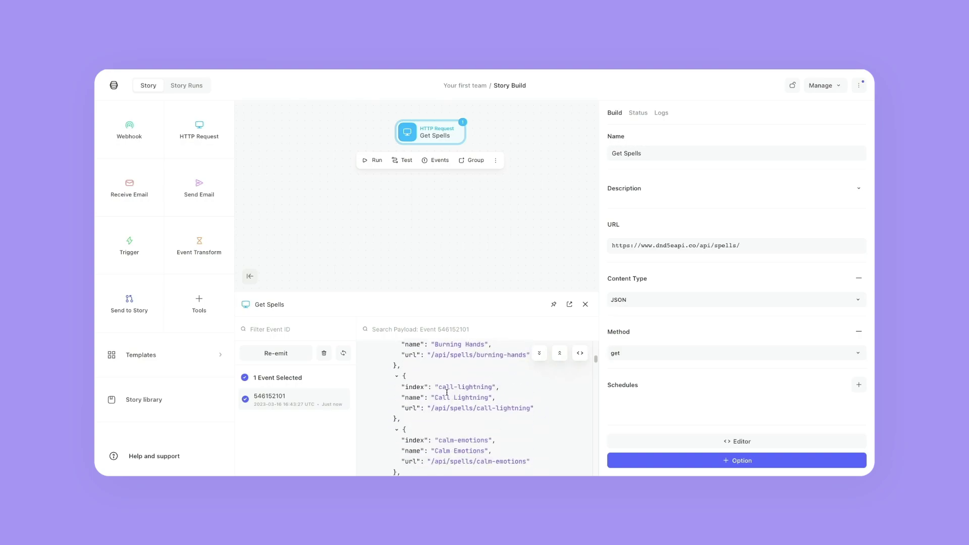
# Step: Highlight the call-lightning and calm-emotions entries to examine their index, name and url
pyautogui.moveTo(435, 386); pyautogui.dragTo(551, 417)
pyautogui.moveTo(402, 438); pyautogui.dragTo(528, 456)
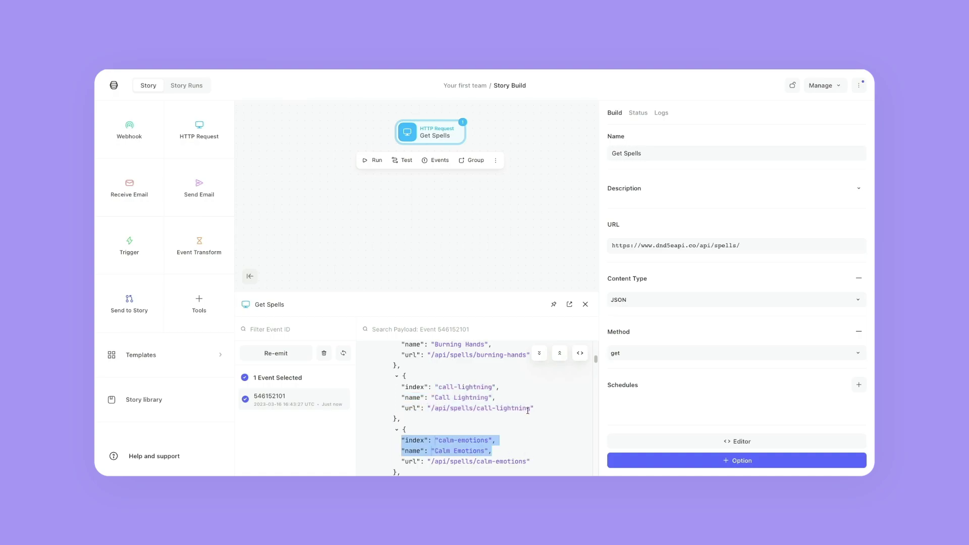
pyautogui.click(418, 394)
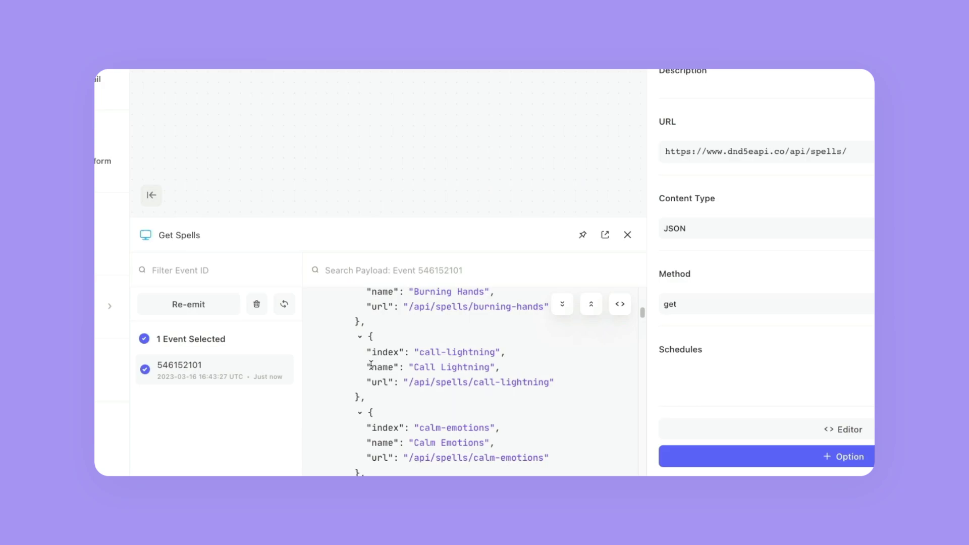
pyautogui.moveTo(368, 382); pyautogui.dragTo(498, 402)
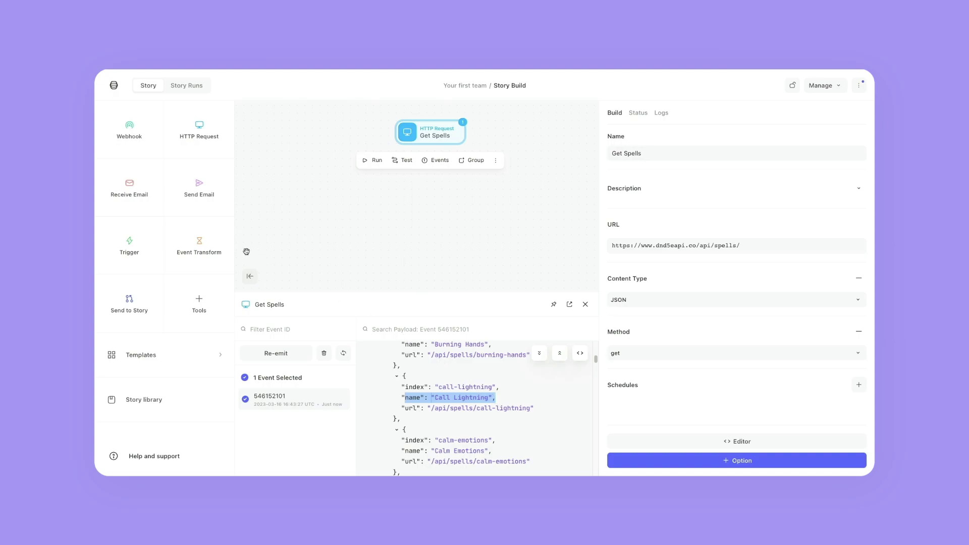
# Step: Add an Event Transform action connected below Get Spells and turn on Loop
pyautogui.moveTo(199, 244); pyautogui.dragTo(402, 211)
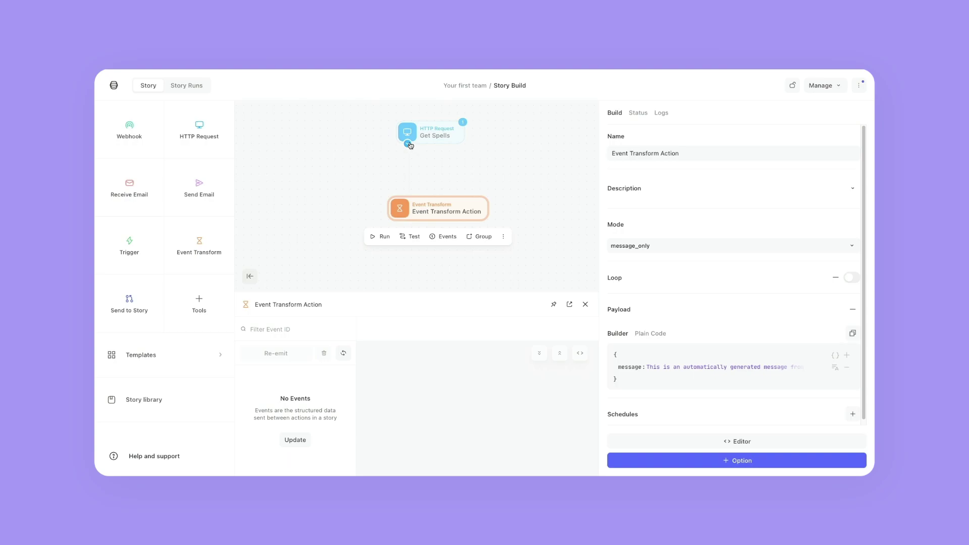
pyautogui.moveTo(410, 145); pyautogui.dragTo(427, 201)
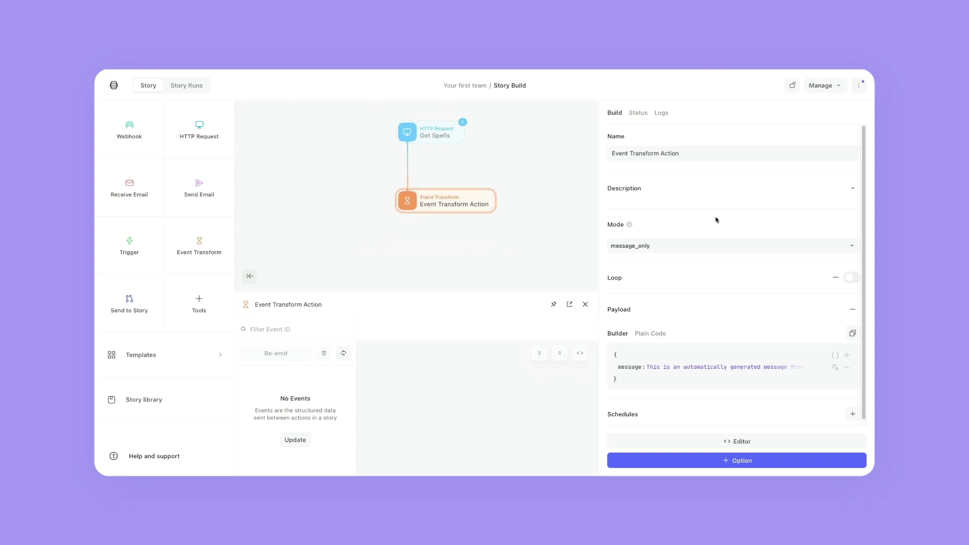
pyautogui.click(851, 277)
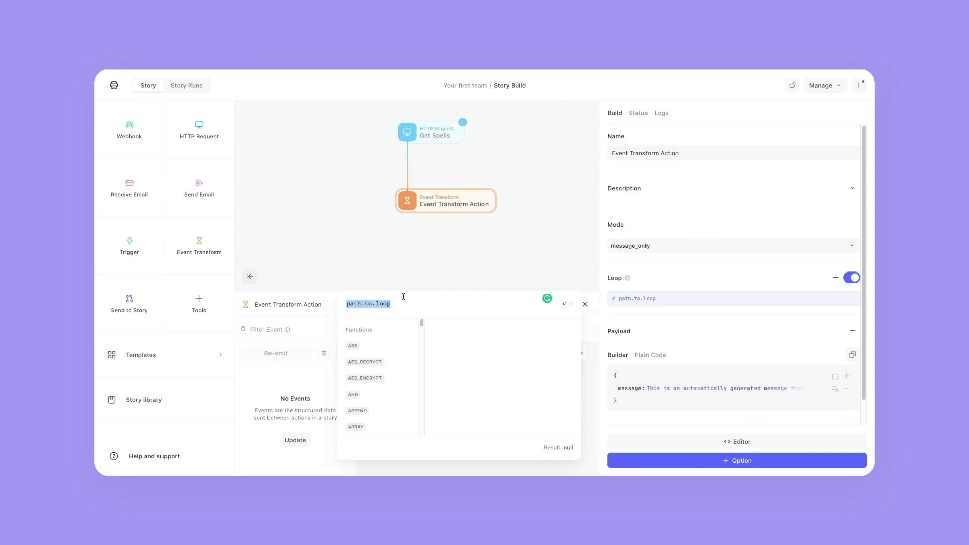
# Step: Set the loop formula to get_spells.body.results
pyautogui.click(372, 352)
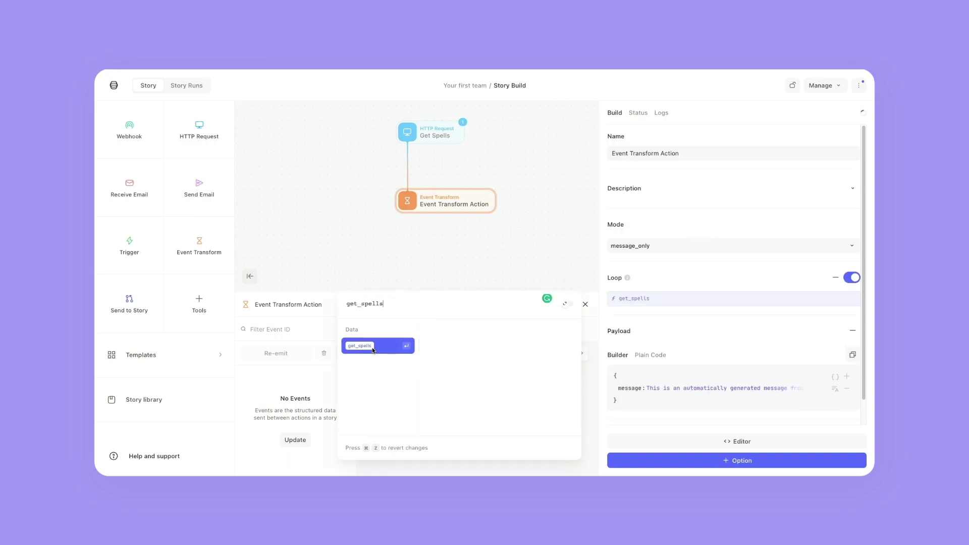
pyautogui.click(373, 347)
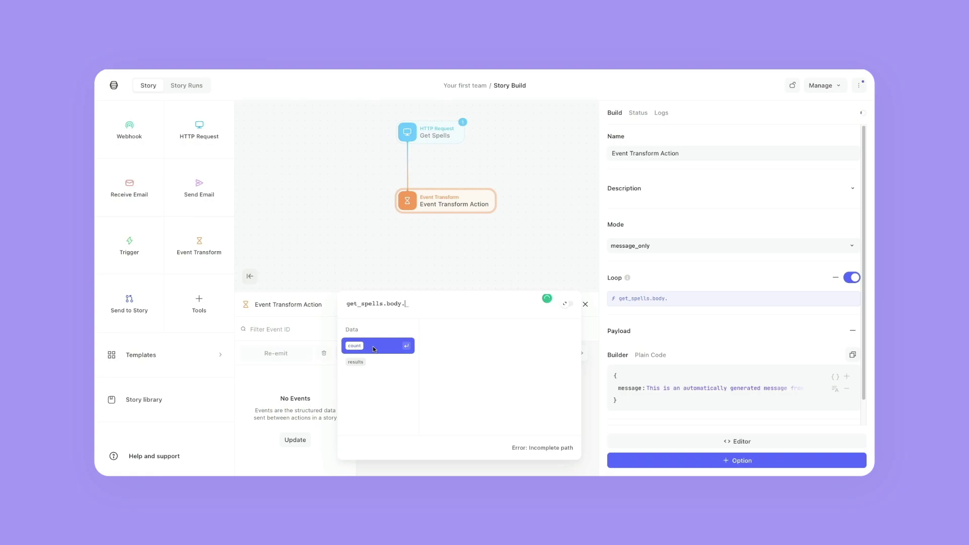
pyautogui.click(371, 355)
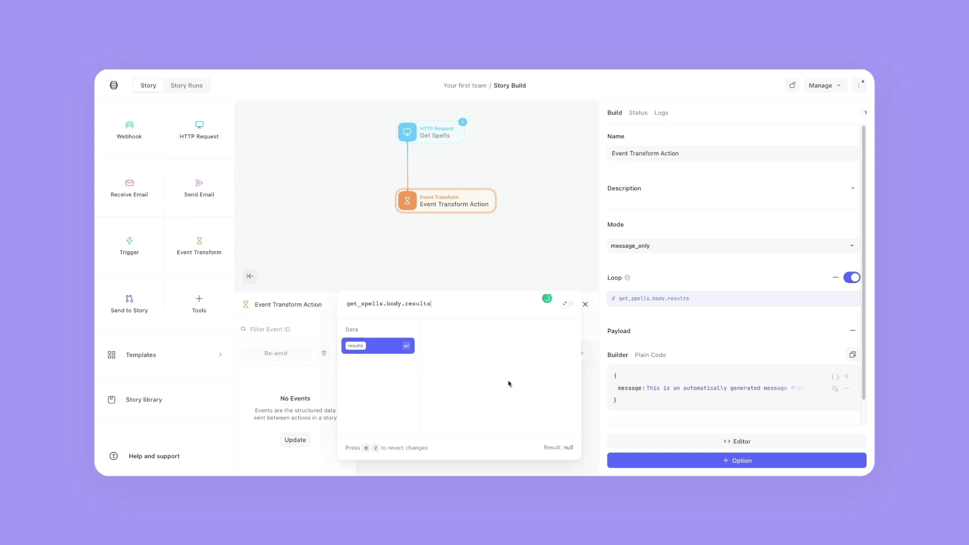
pyautogui.write('.')
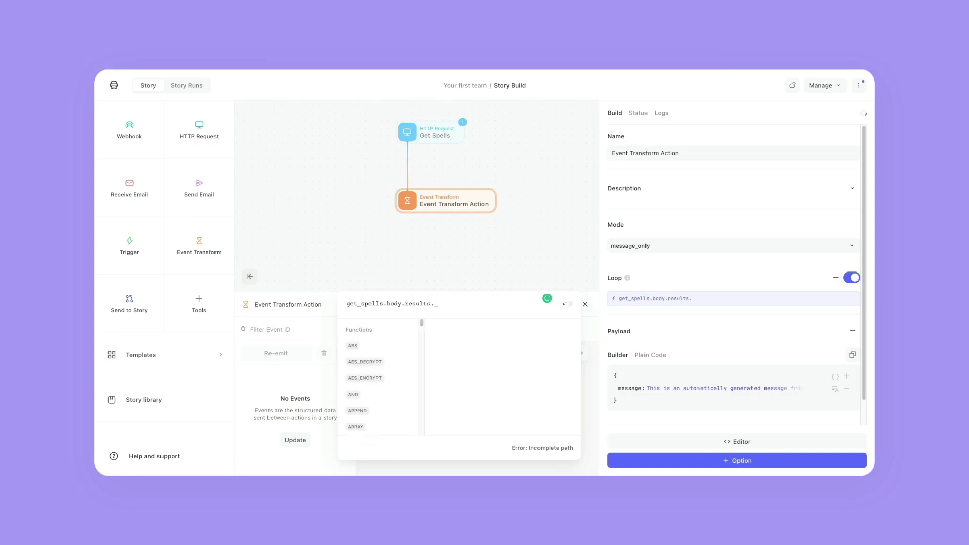
pyautogui.press('BackSpace')
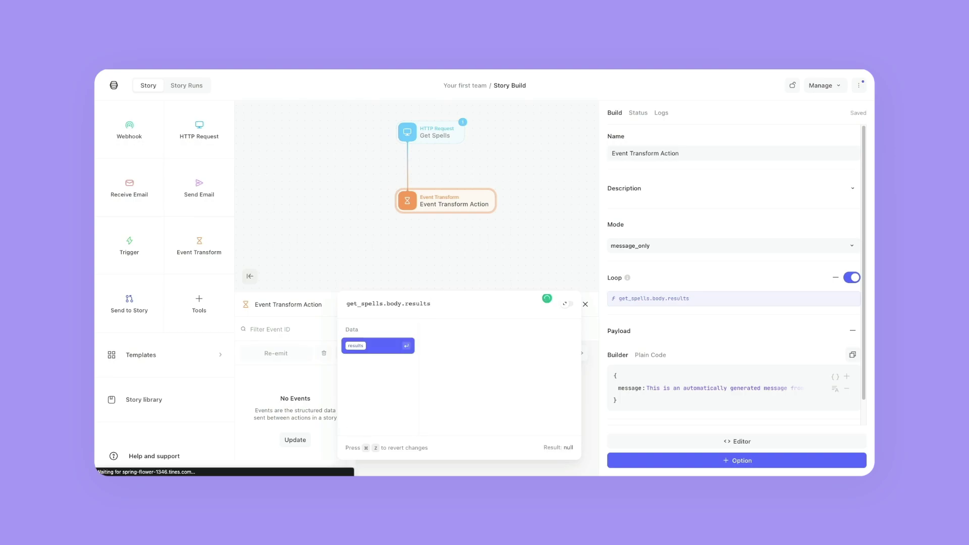
pyautogui.press('Escape')
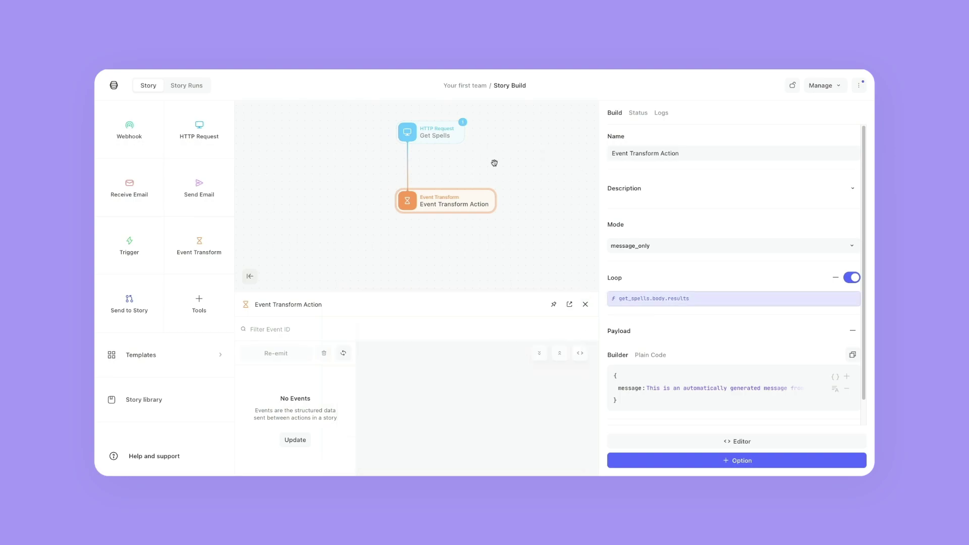
# Step: Re-emit the last Get Spells event
pyautogui.click(441, 136)
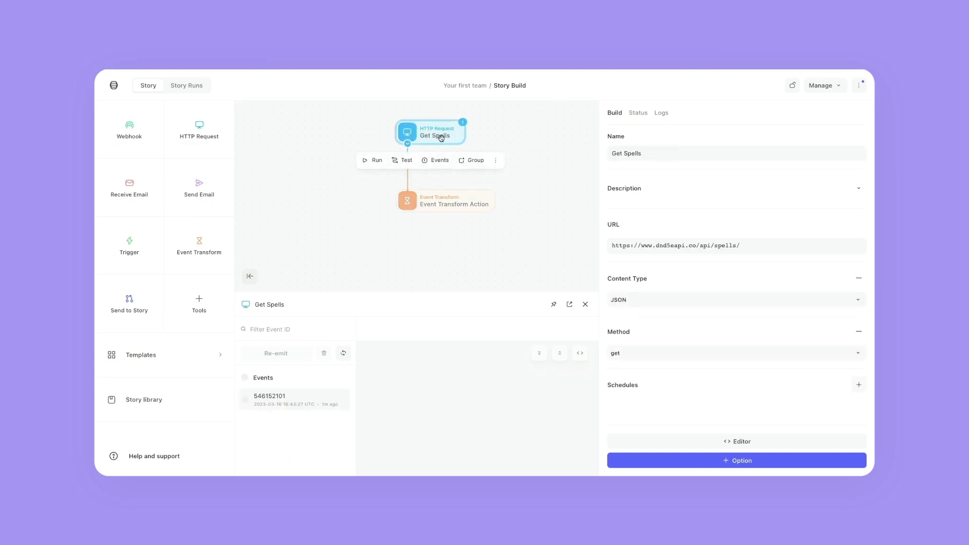
pyautogui.click(496, 161)
pyautogui.click(539, 216)
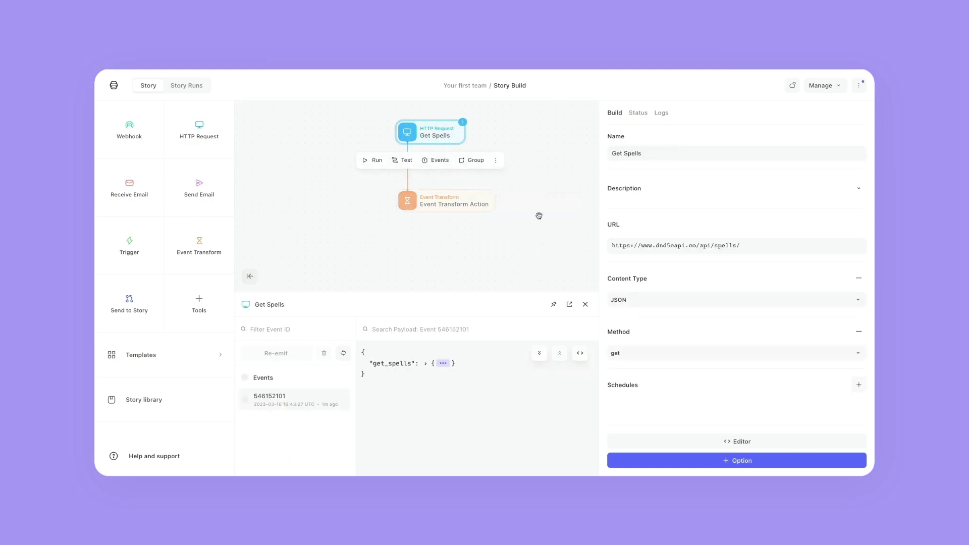
# Step: Inspect the Event Transform output items, each containing the default automatically generated message
pyautogui.click(481, 201)
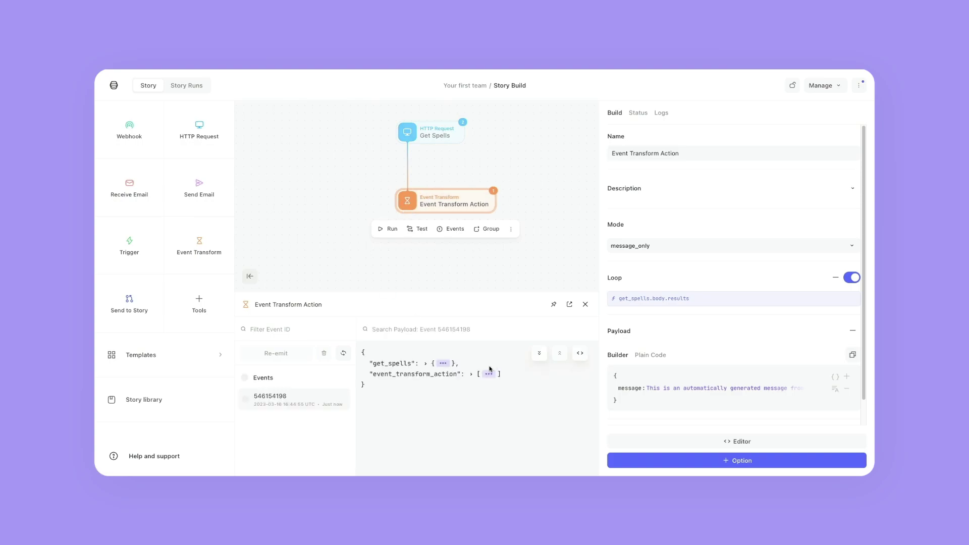
pyautogui.click(488, 374)
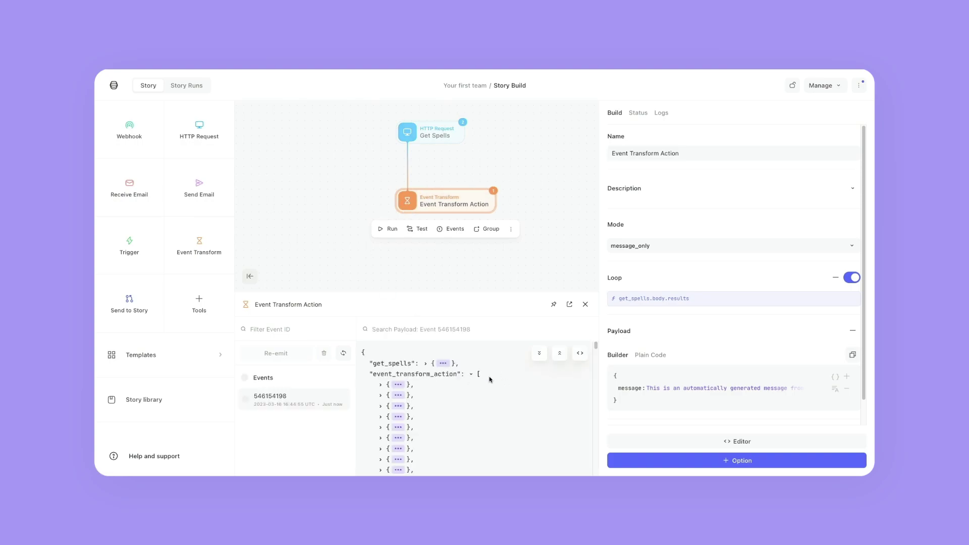
pyautogui.click(399, 385)
pyautogui.click(399, 417)
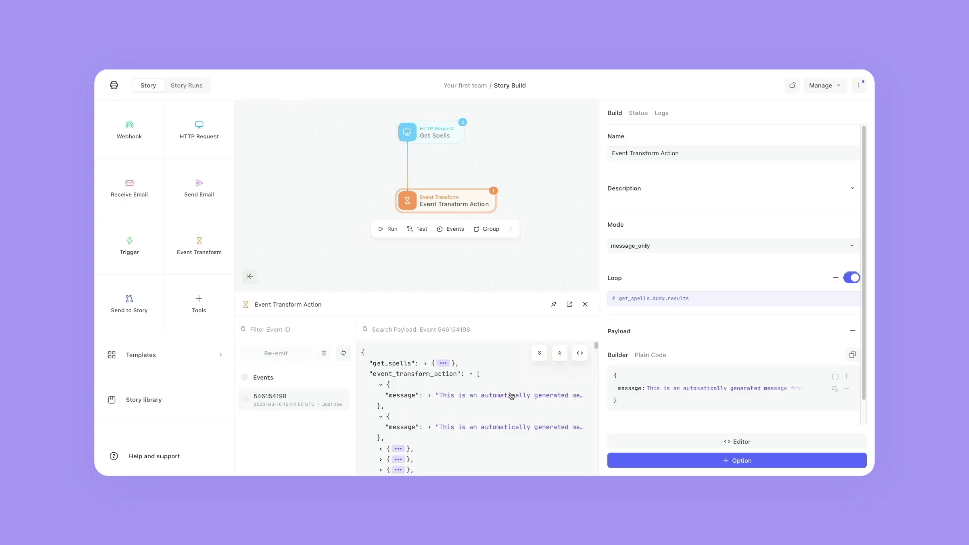
pyautogui.click(439, 397)
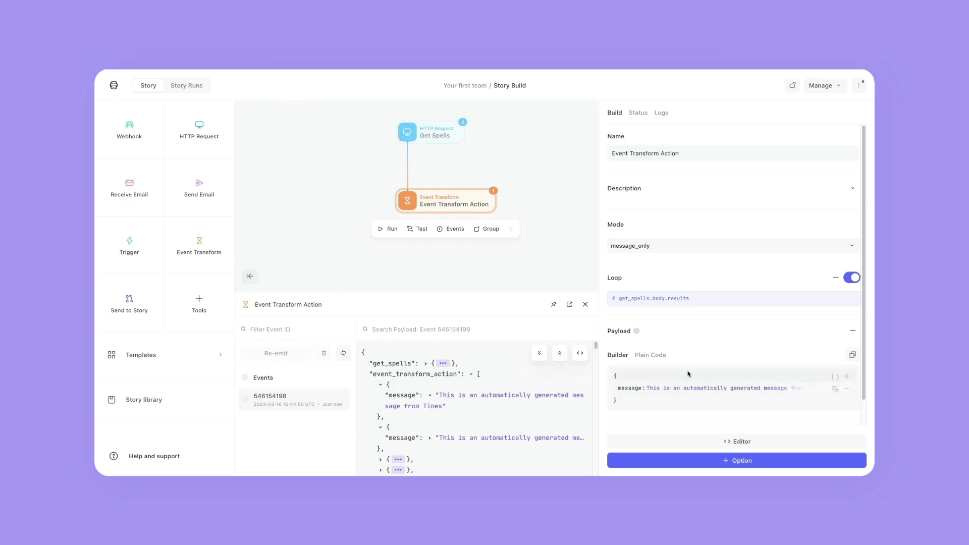
pyautogui.scroll(-1, 697, 368)
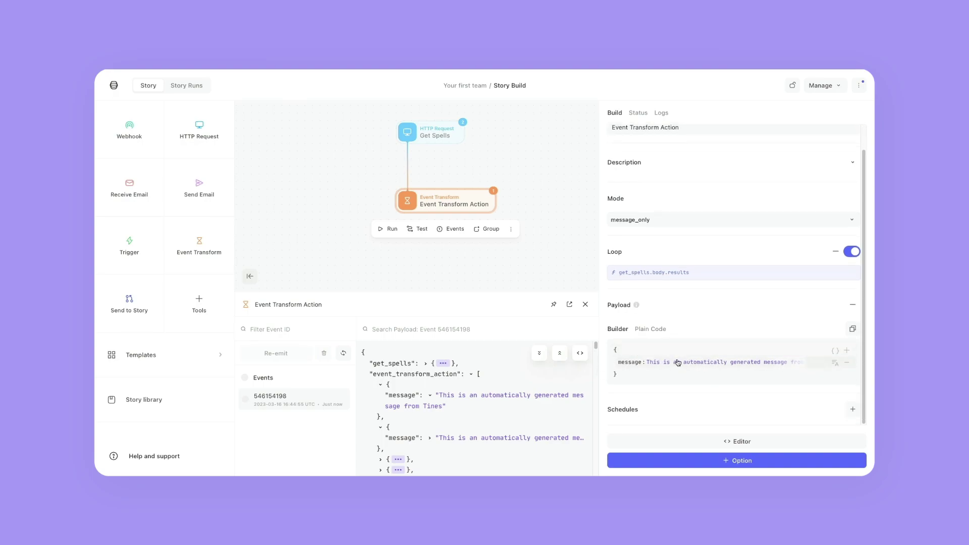
# Step: Switch the payload to plain text and delete the default message
pyautogui.click(835, 352)
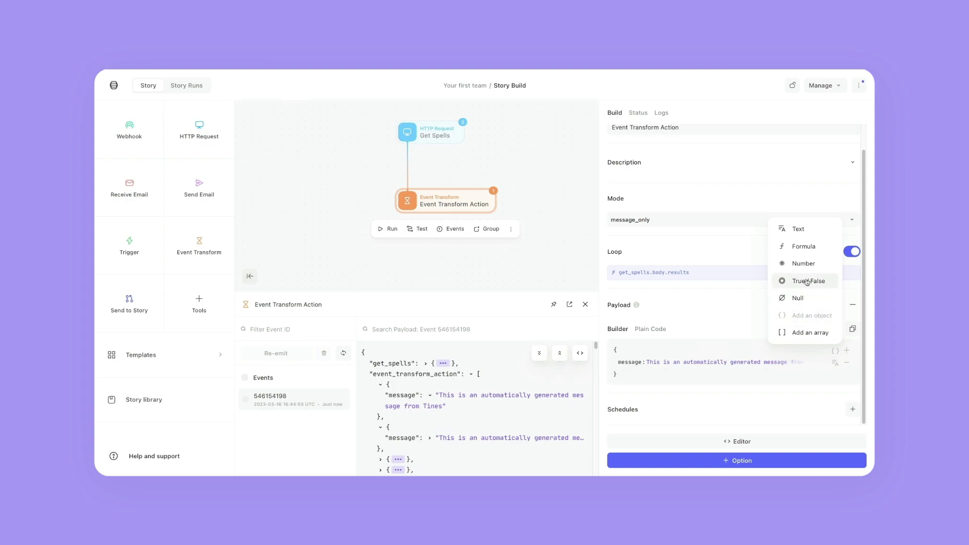
pyautogui.click(799, 229)
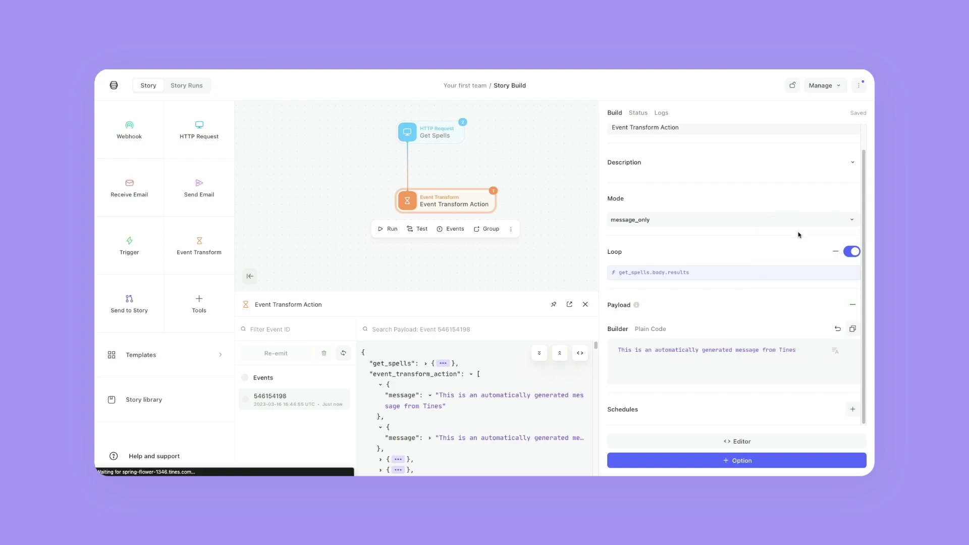
pyautogui.tripleClick(689, 350)
pyautogui.press('BackSpace')
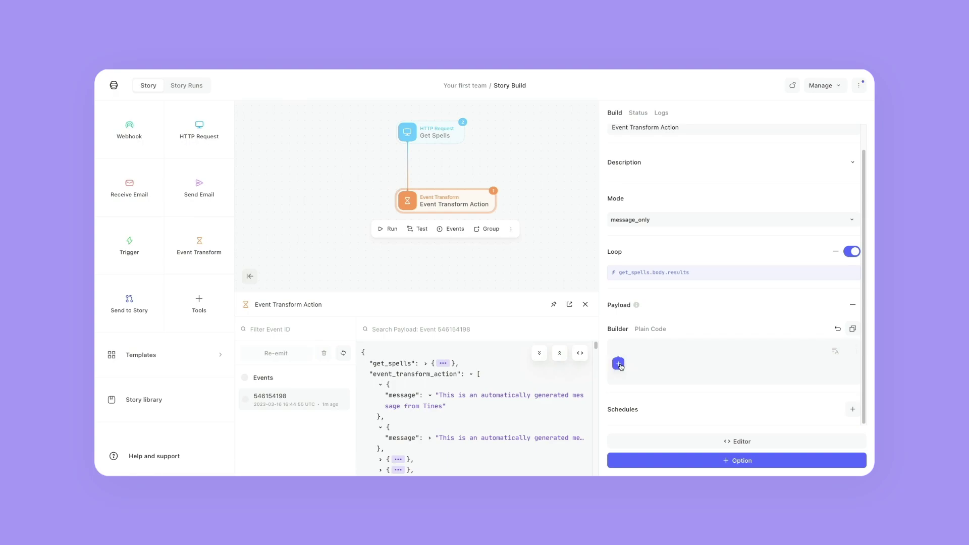
# Step: Insert the formula LOOP.value.name as the payload value
pyautogui.click(621, 367)
pyautogui.click(627, 368)
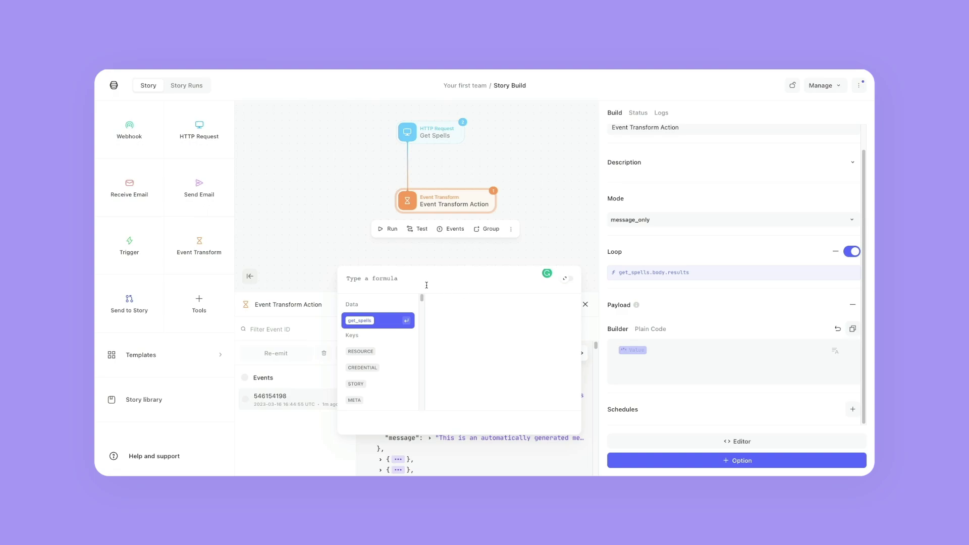
pyautogui.write('LOOP')
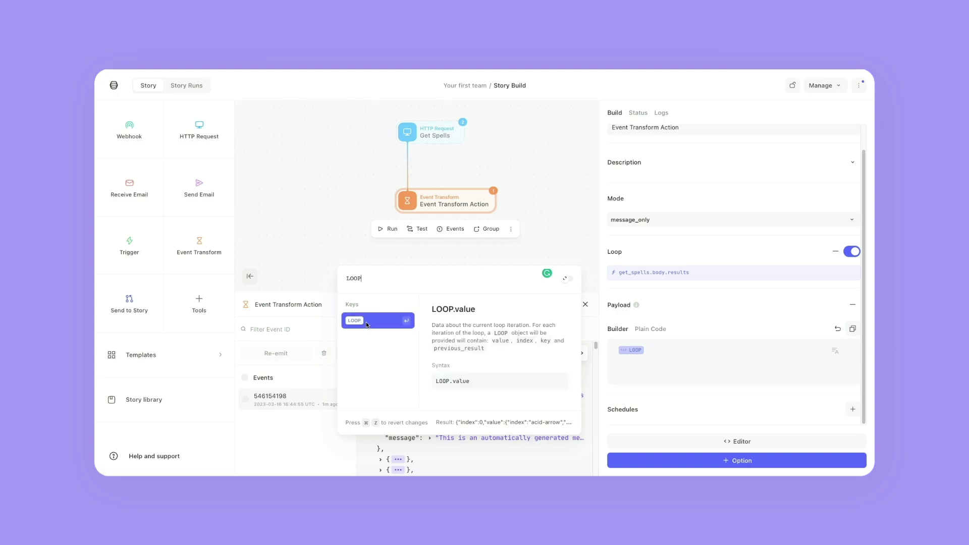
pyautogui.write('.')
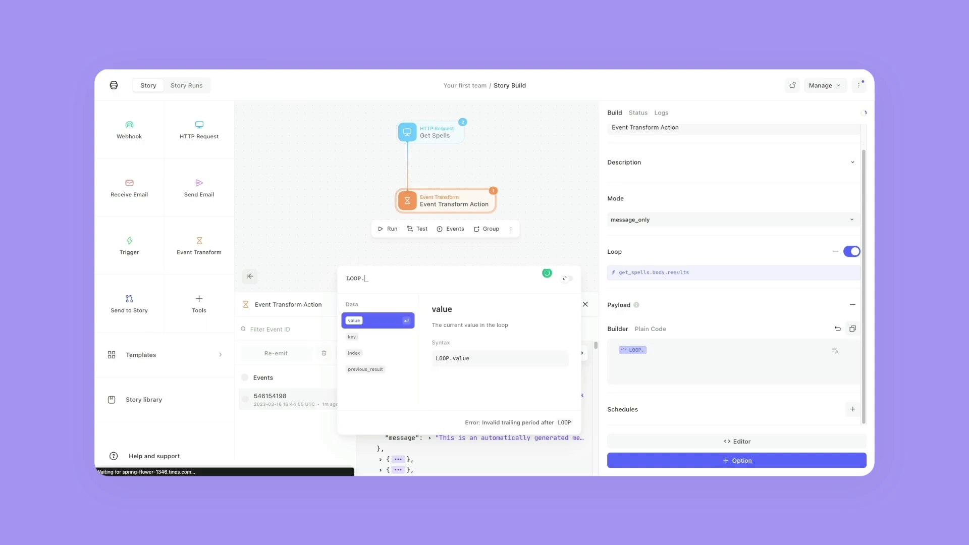
pyautogui.write('value.name')
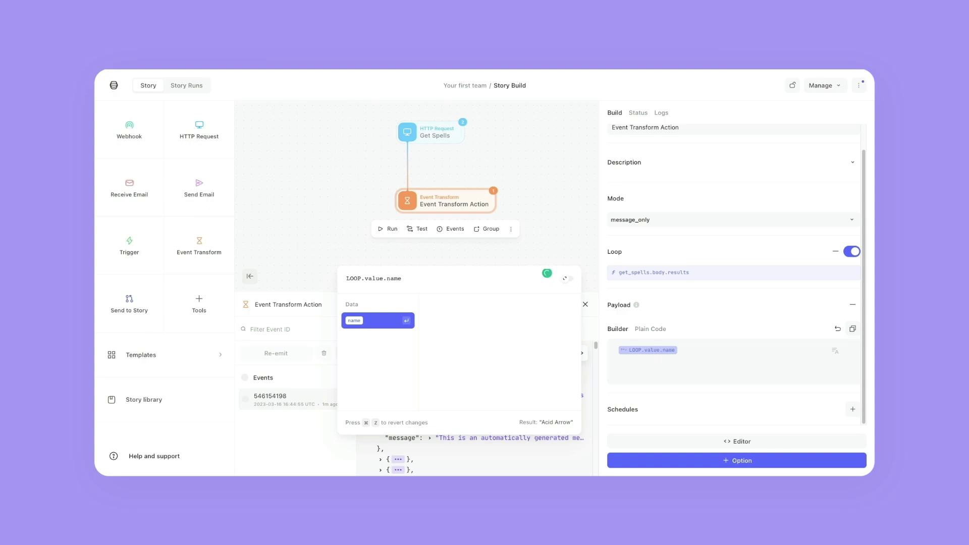
pyautogui.press('Escape')
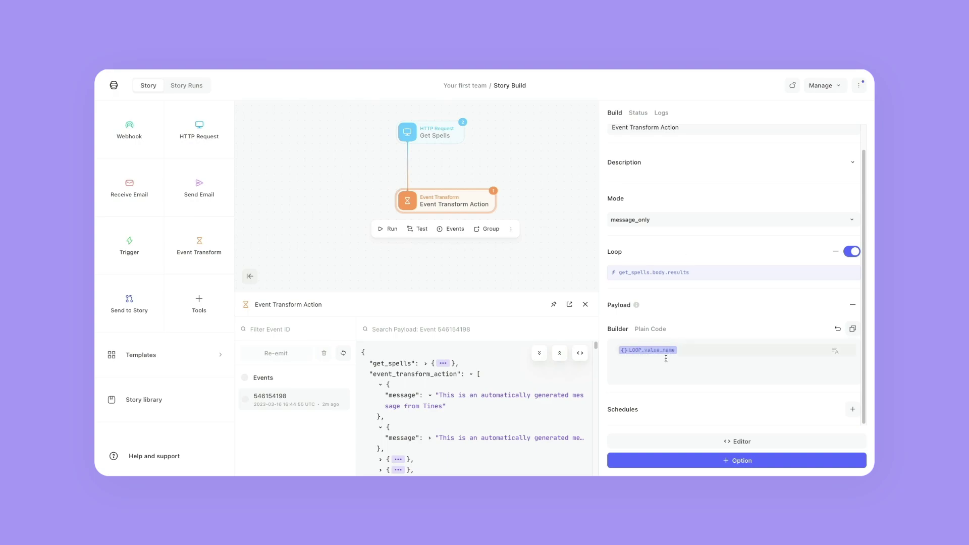
# Step: Re-emit the last Get Spells event
pyautogui.click(435, 134)
pyautogui.click(496, 160)
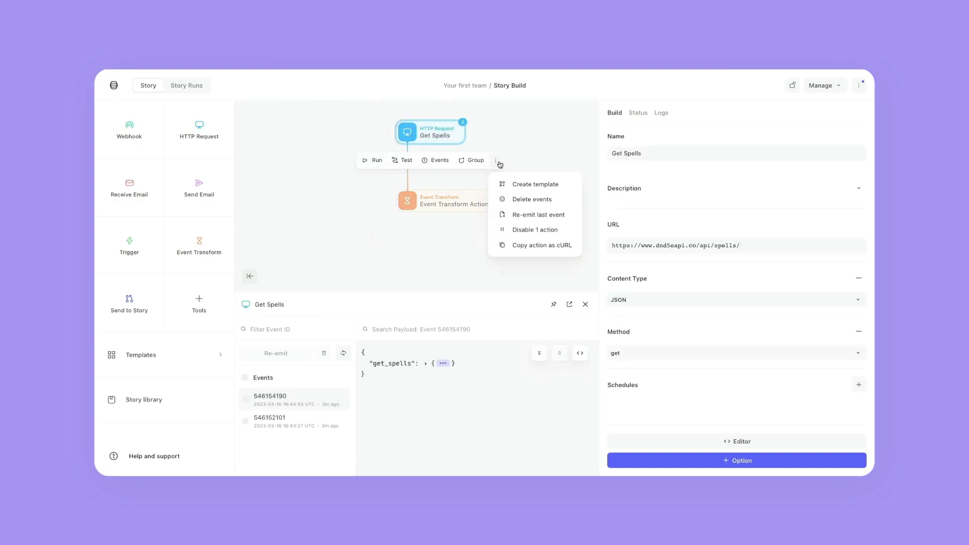
pyautogui.click(547, 217)
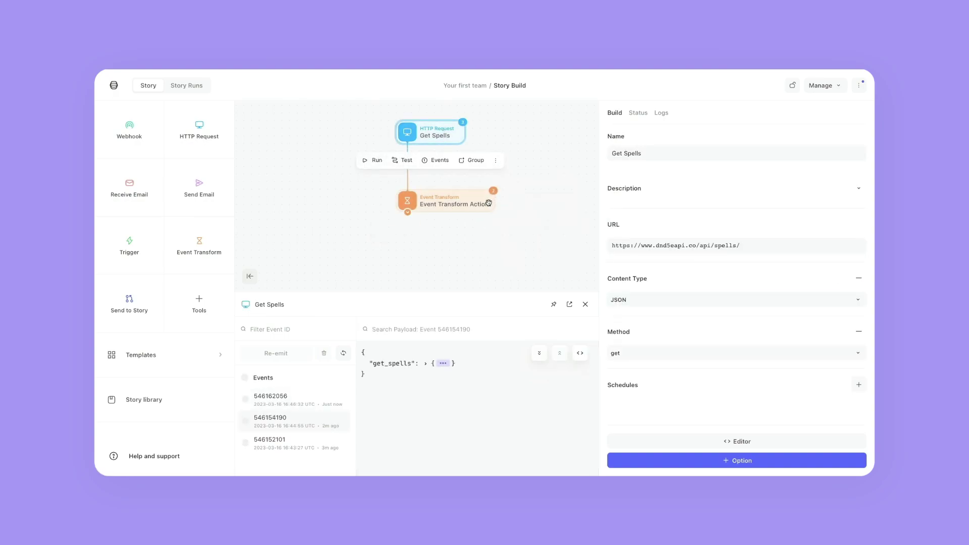
# Step: Review the Event Transform's new event listing spell names from Acid Arrow onward
pyautogui.click(470, 201)
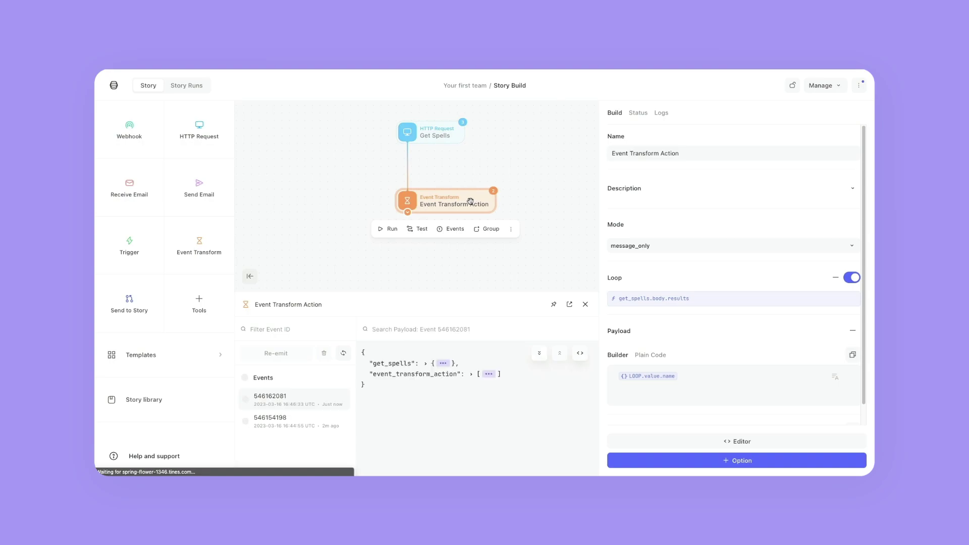
pyautogui.click(488, 375)
pyautogui.scroll(-5, 400, 390)
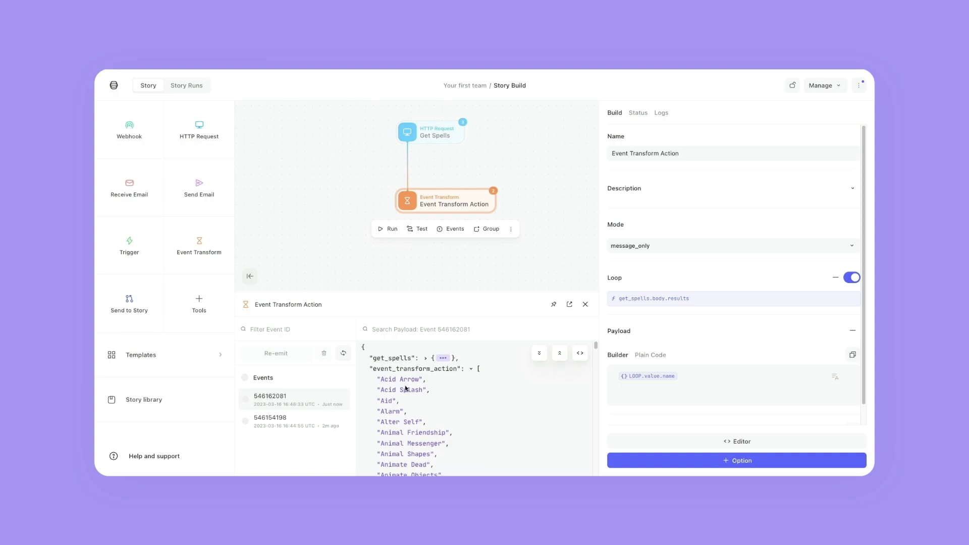
pyautogui.scroll(-15, 400, 384)
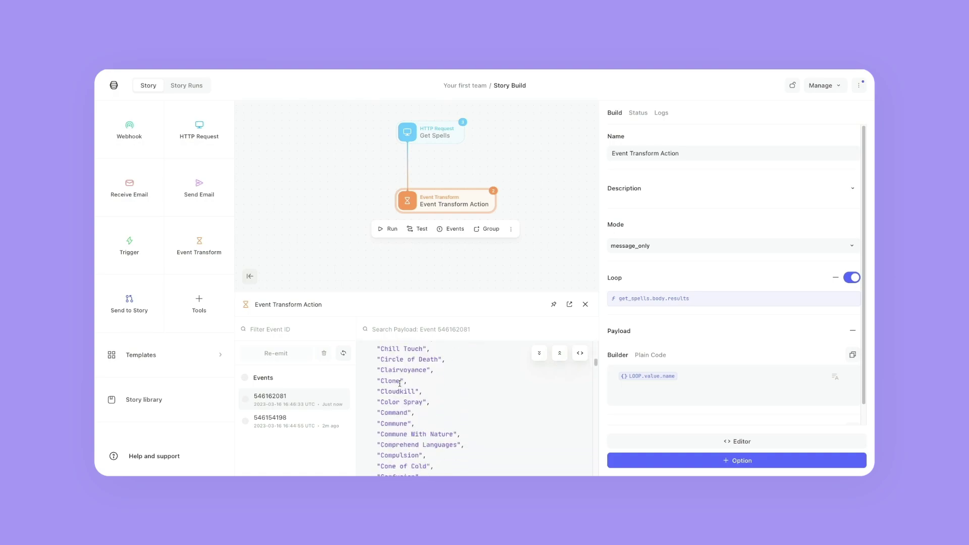
pyautogui.scroll(20, 405, 392)
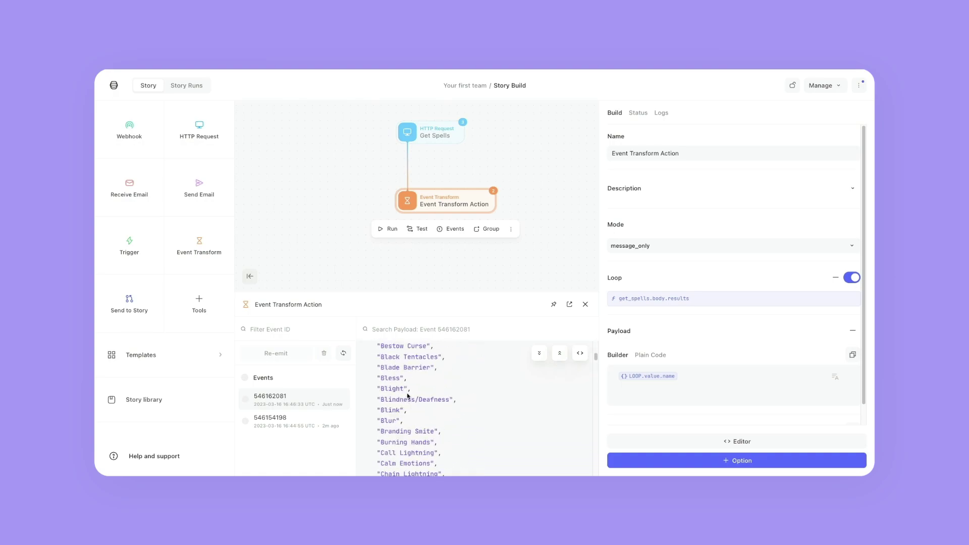
# Step: Expand and browse the get_spells body in the event, then collapse it
pyautogui.click(432, 366)
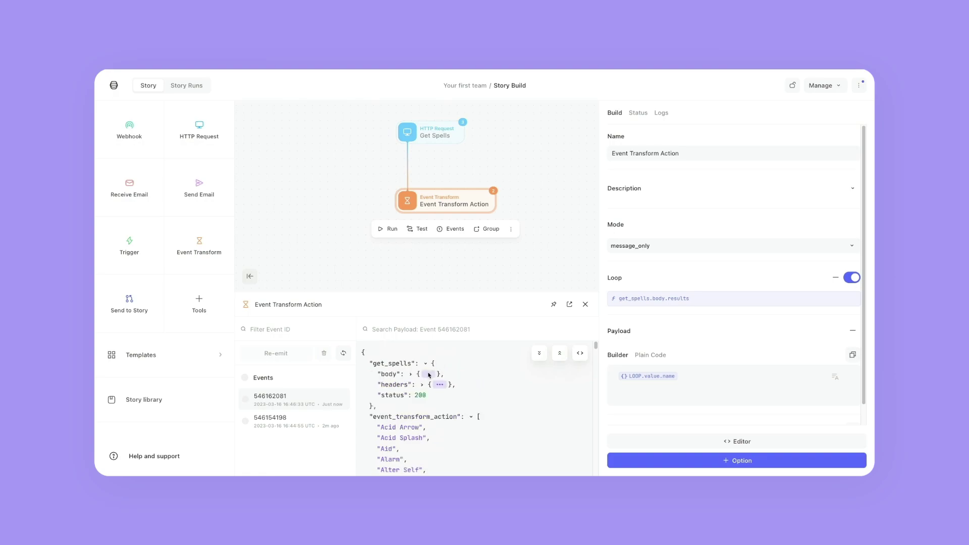
pyautogui.click(429, 374)
pyautogui.scroll(-3, 439, 405)
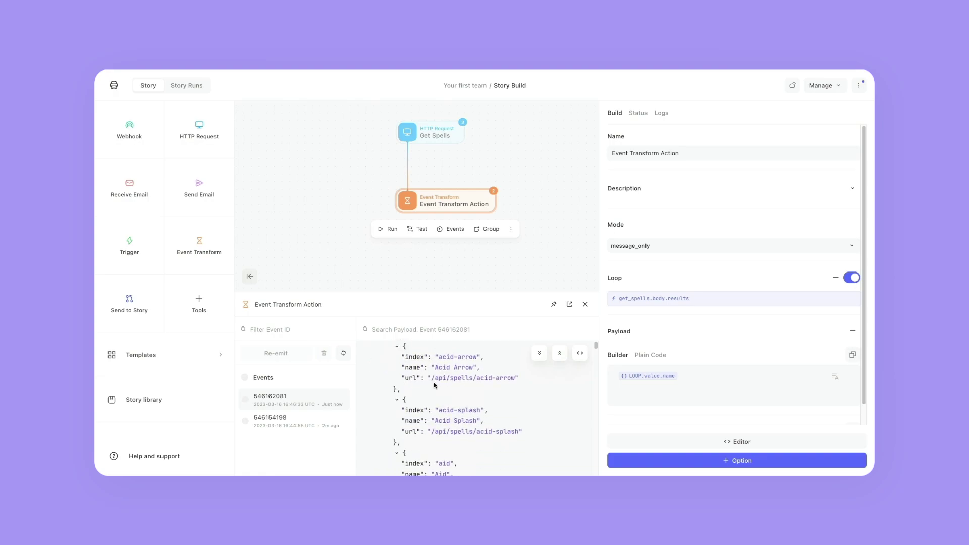
pyautogui.scroll(-8, 439, 389)
pyautogui.scroll(10, 452, 397)
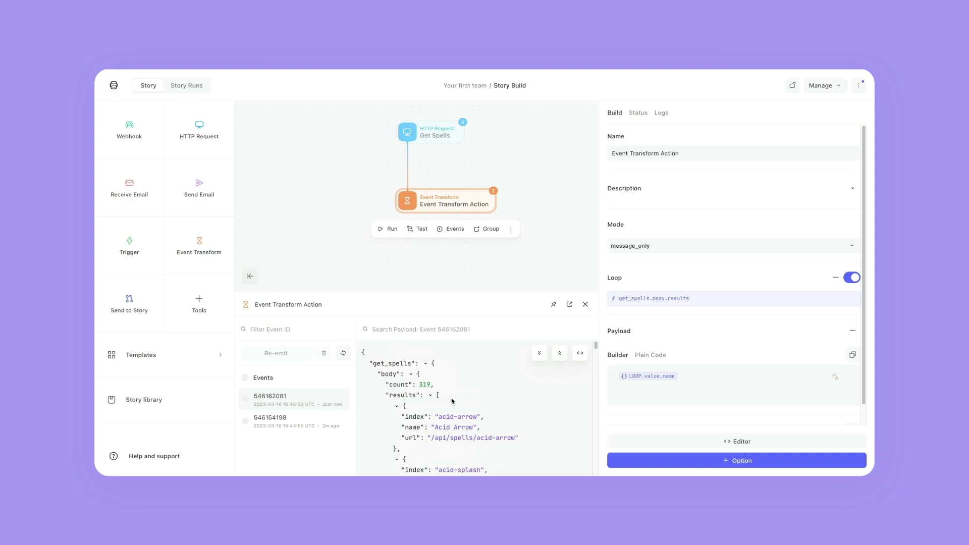
pyautogui.click(411, 374)
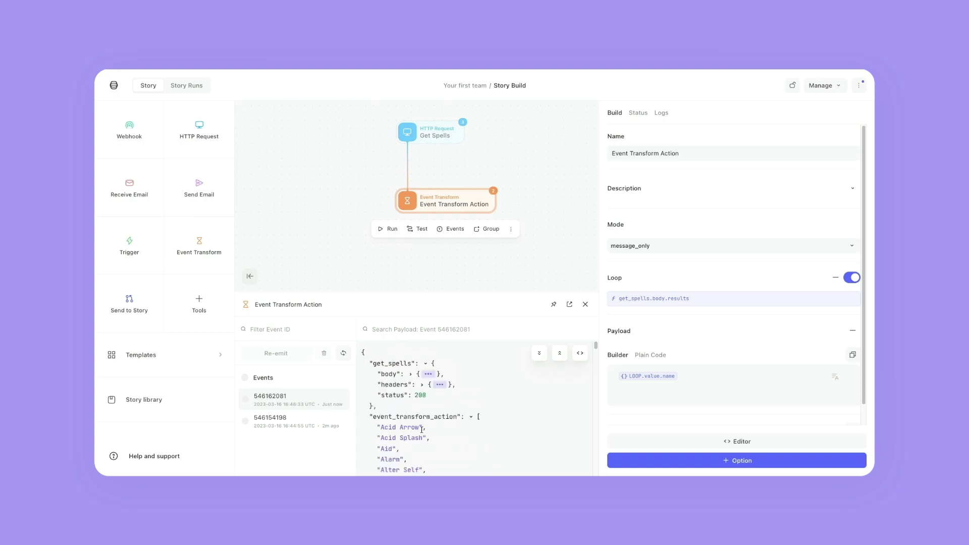
pyautogui.scroll(-2, 425, 430)
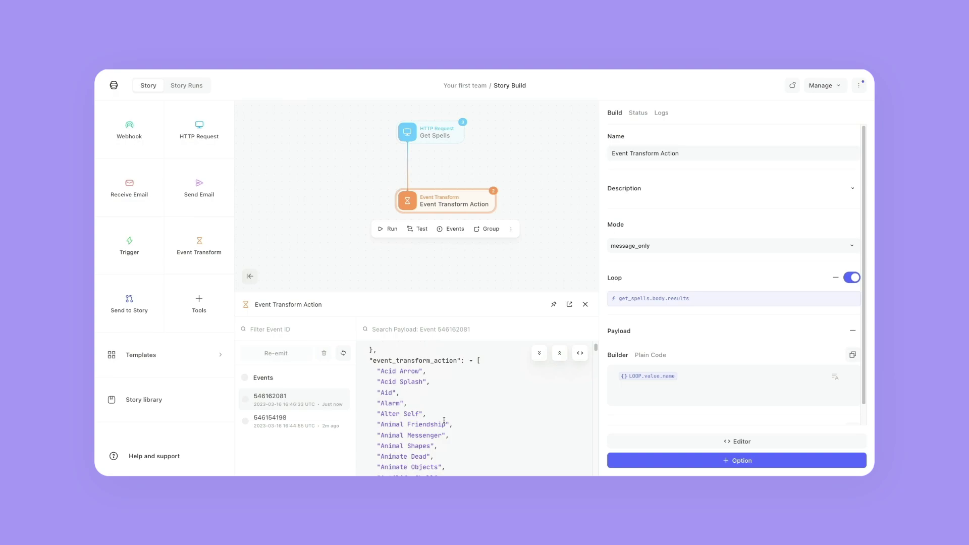
# Step: Wrap the payload in an object with the key 'Name of the Spell'
pyautogui.click(835, 377)
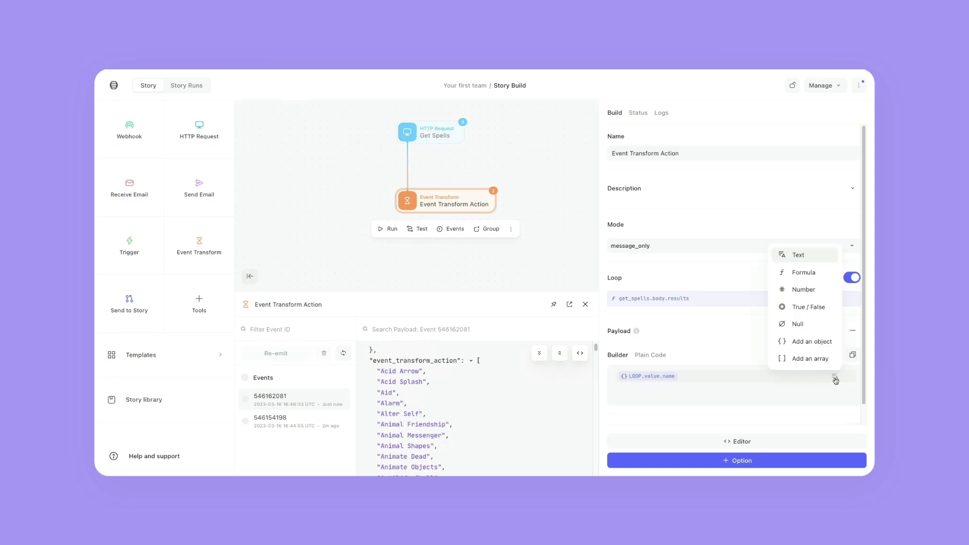
pyautogui.click(813, 343)
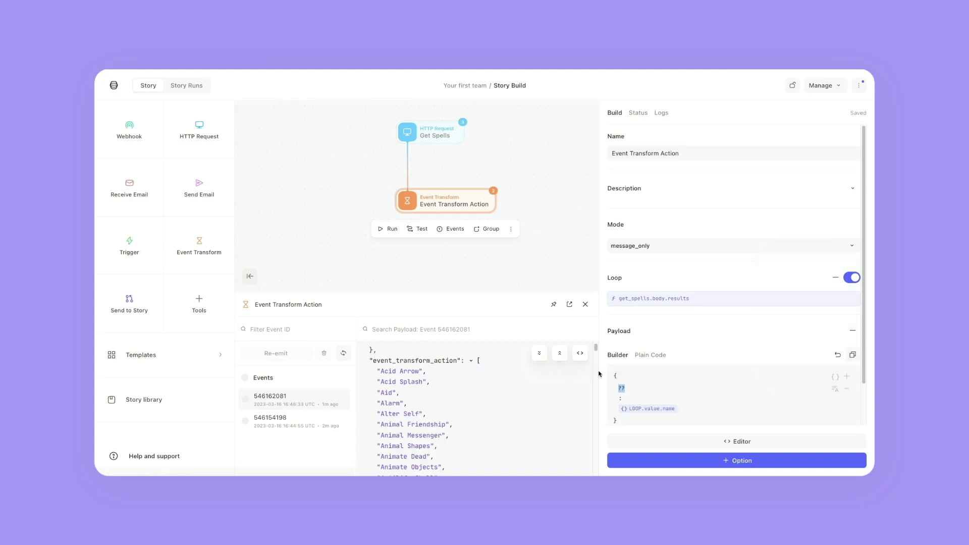
pyautogui.write('Name of the Spell')
pyautogui.press('Return')
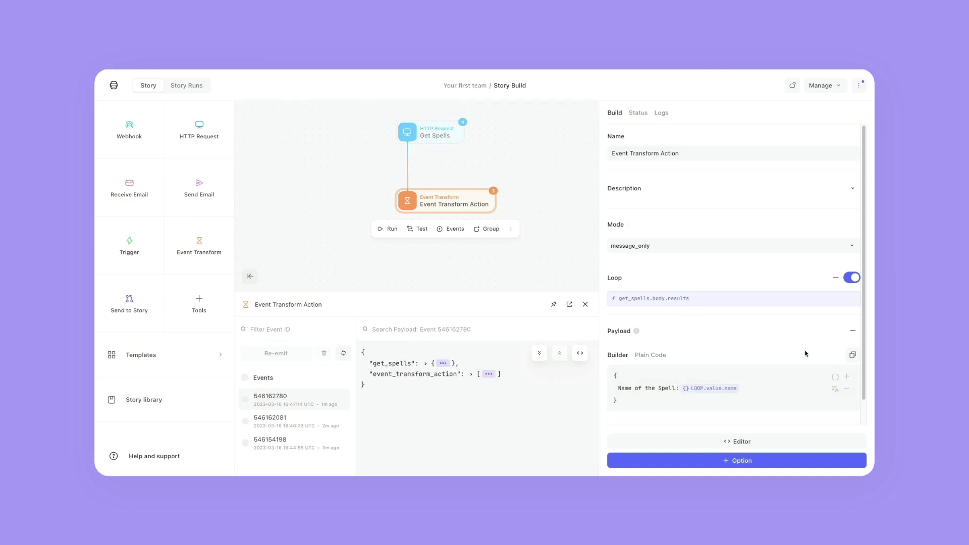
# Step: Add a second key named 'Number of Letters in Spell'
pyautogui.click(848, 378)
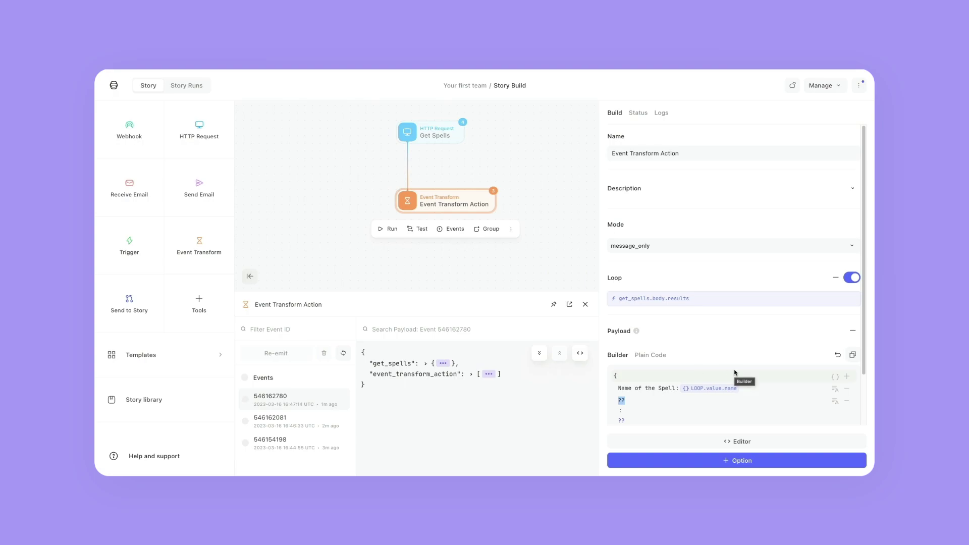
pyautogui.write('Number of Letters in Spell')
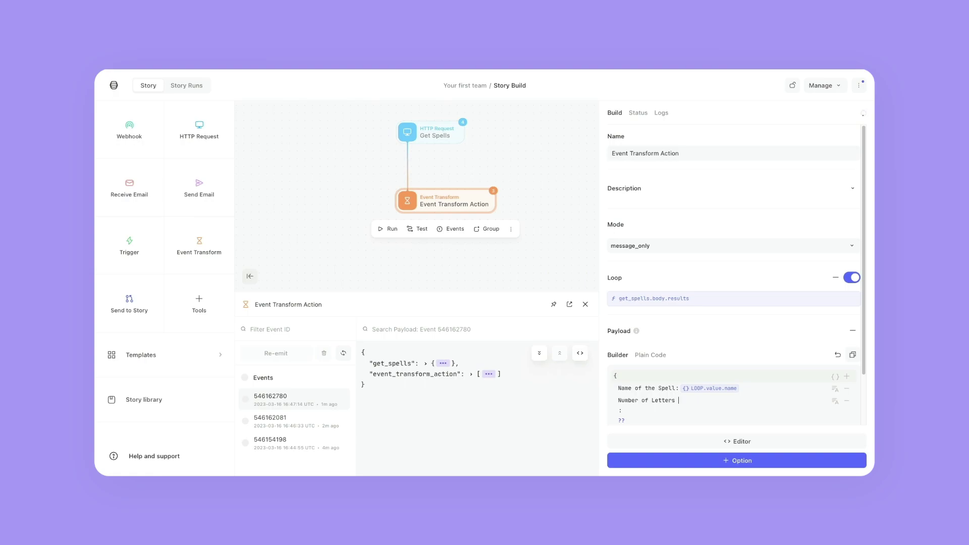
pyautogui.click(774, 352)
# Step: Replace the letter-count placeholder with a formula referencing Loop.value.name
pyautogui.click(720, 403)
pyautogui.press('BackSpace')
pyautogui.click(619, 434)
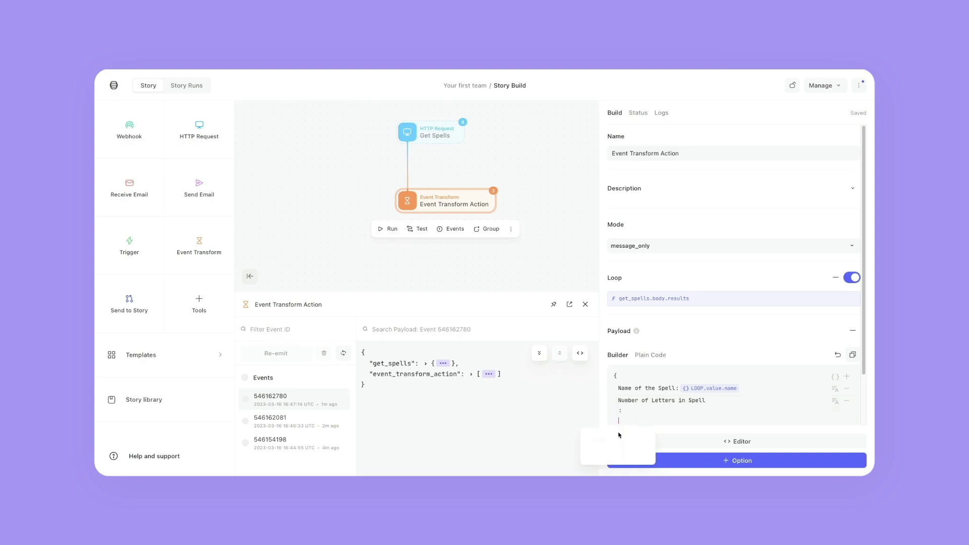
pyautogui.click(621, 435)
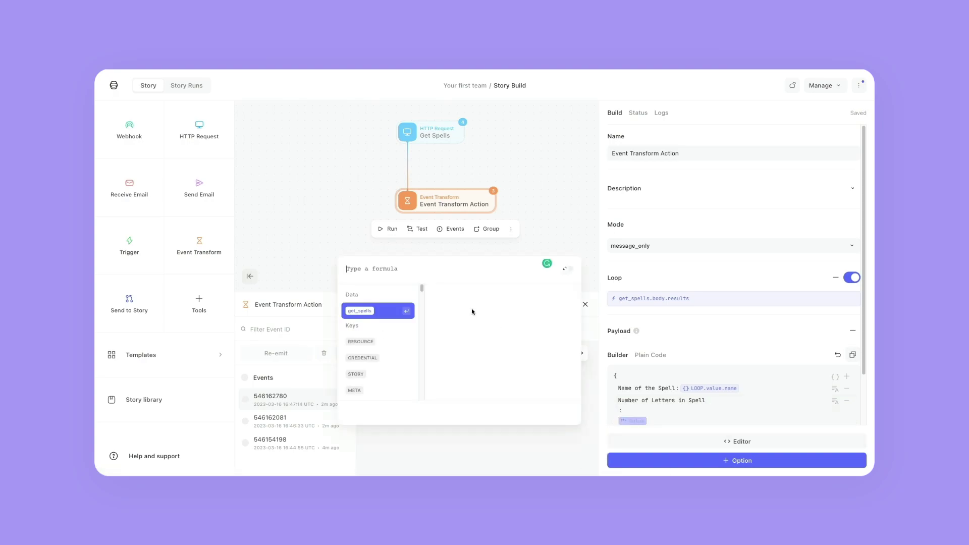
pyautogui.write('L')
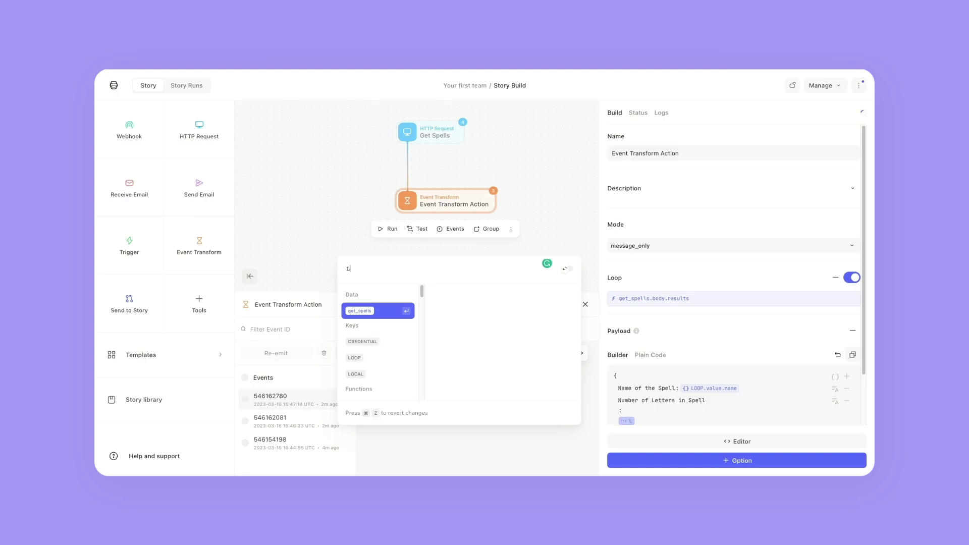
pyautogui.write('oop.')
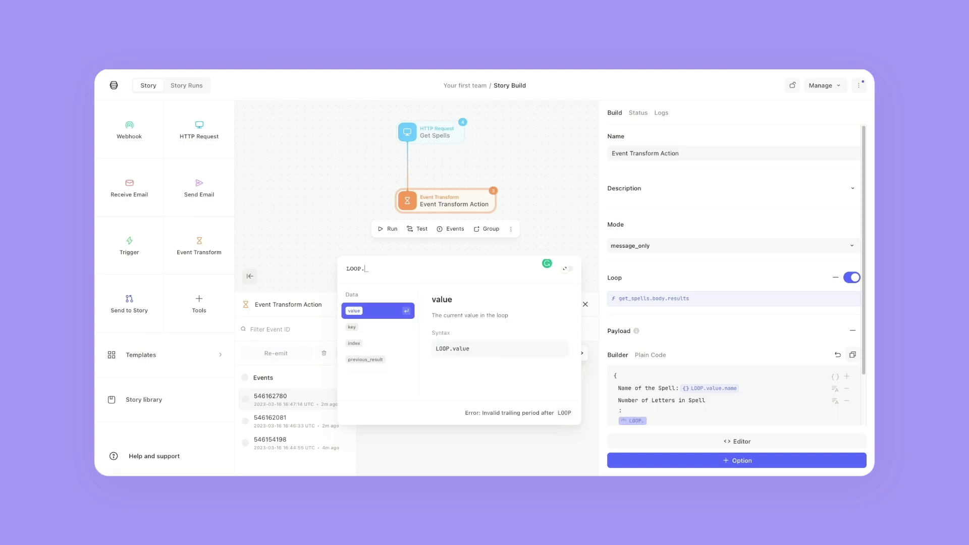
pyautogui.write('value.')
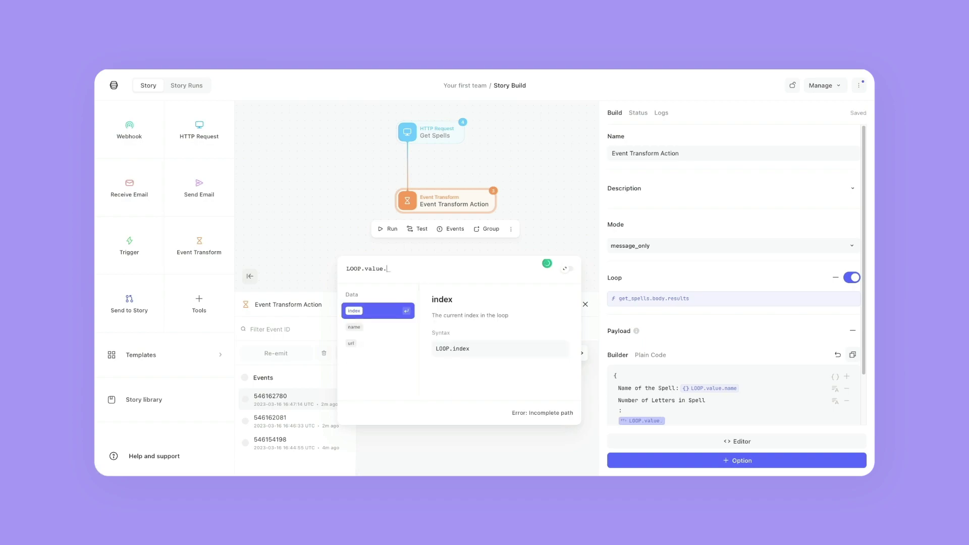
pyautogui.write('name')
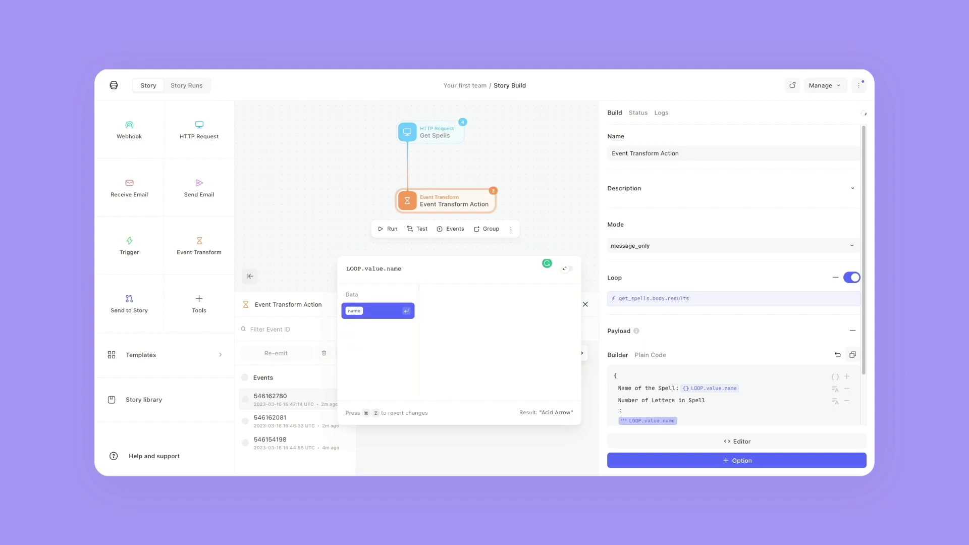
# Step: Wrap the expression as SIZE(LOOP.value.name), previewing a result of 10
pyautogui.press('Home')
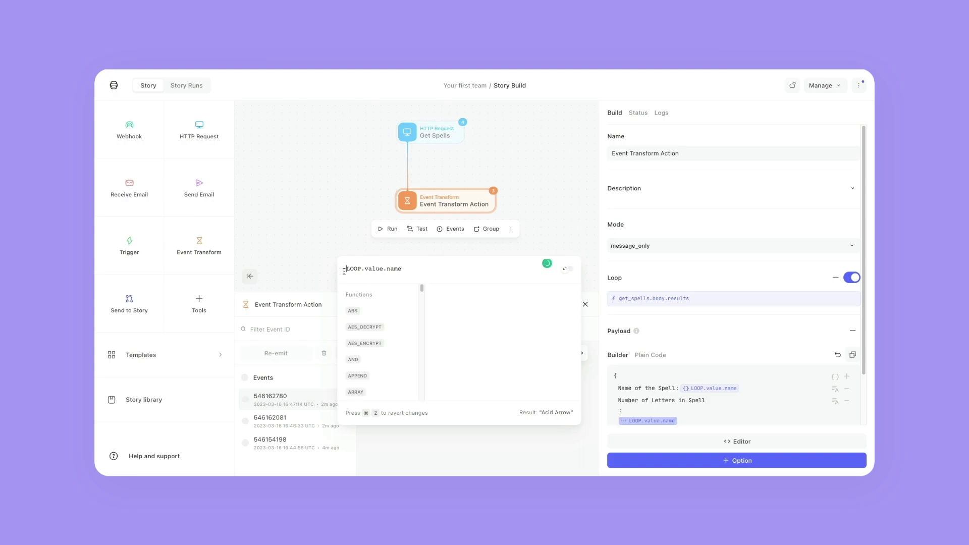
pyautogui.write('SIZE')
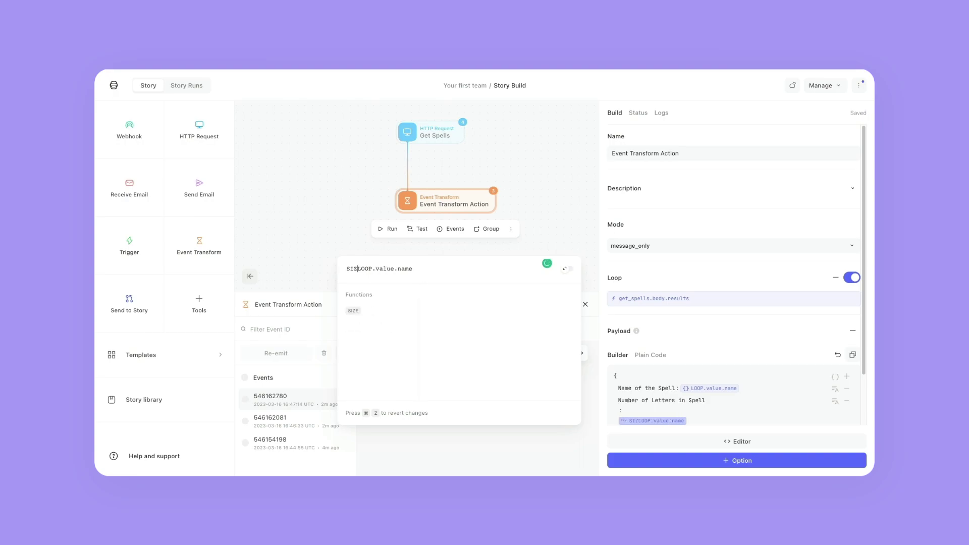
pyautogui.click(362, 311)
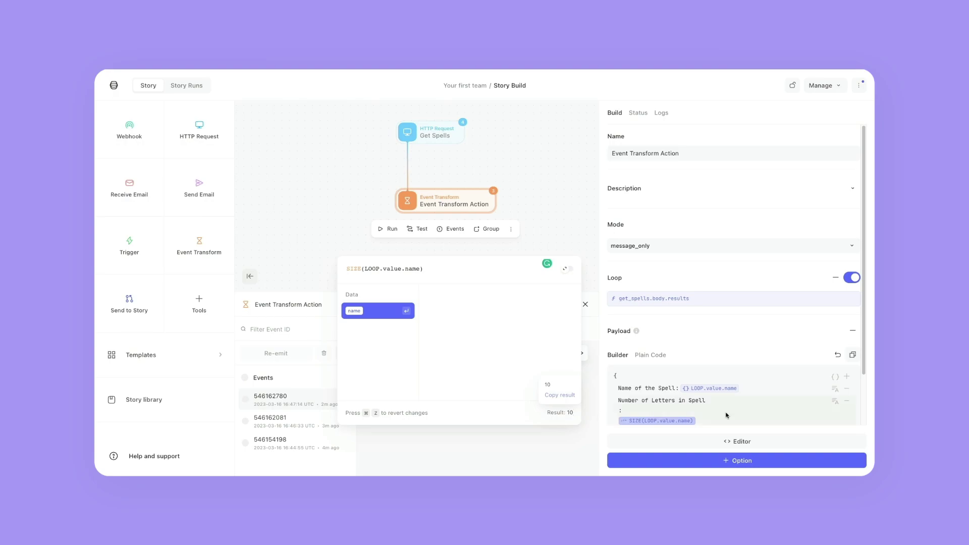
pyautogui.click(463, 271)
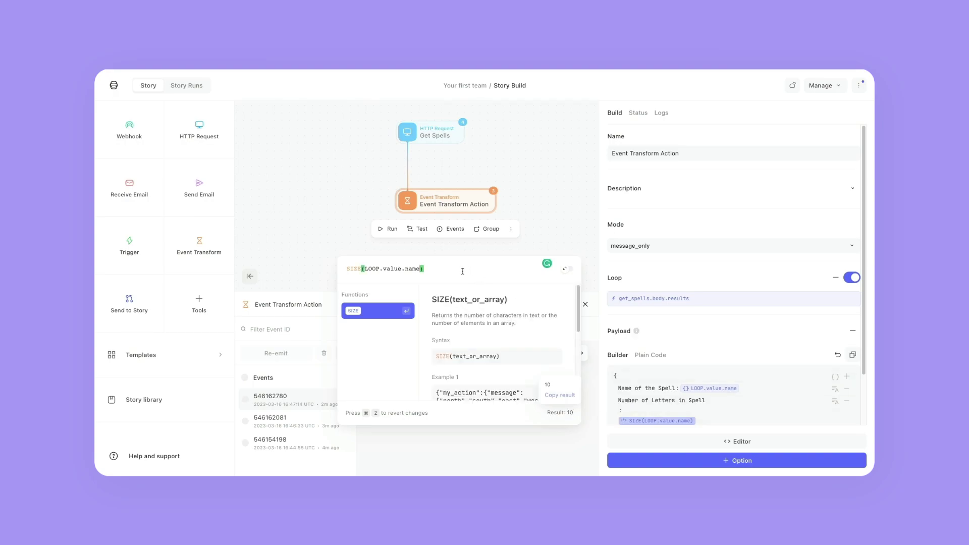
pyautogui.press('Escape')
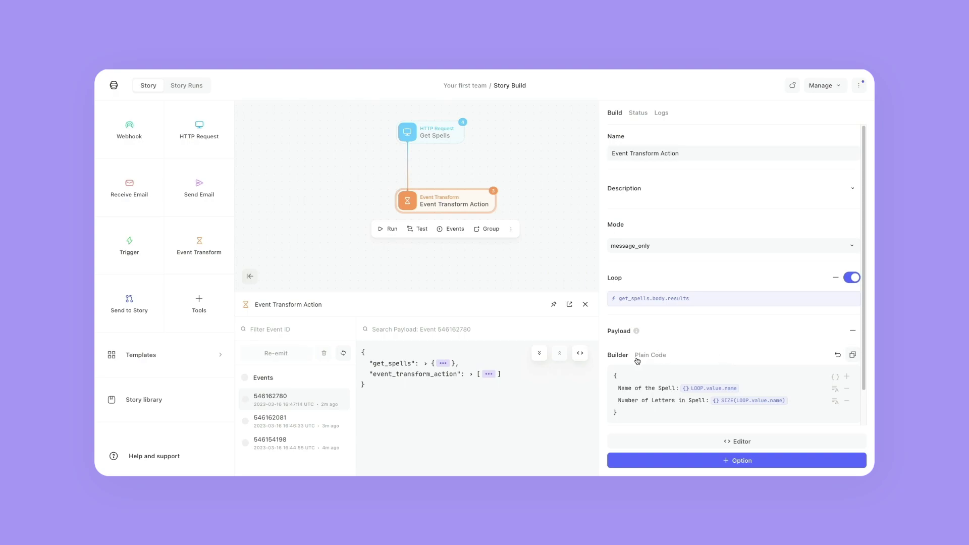
# Step: Add an 'Index of Array' key whose value is the formula LOOP.index
pyautogui.click(847, 376)
pyautogui.write('Index of Array')
pyautogui.press('Tab')
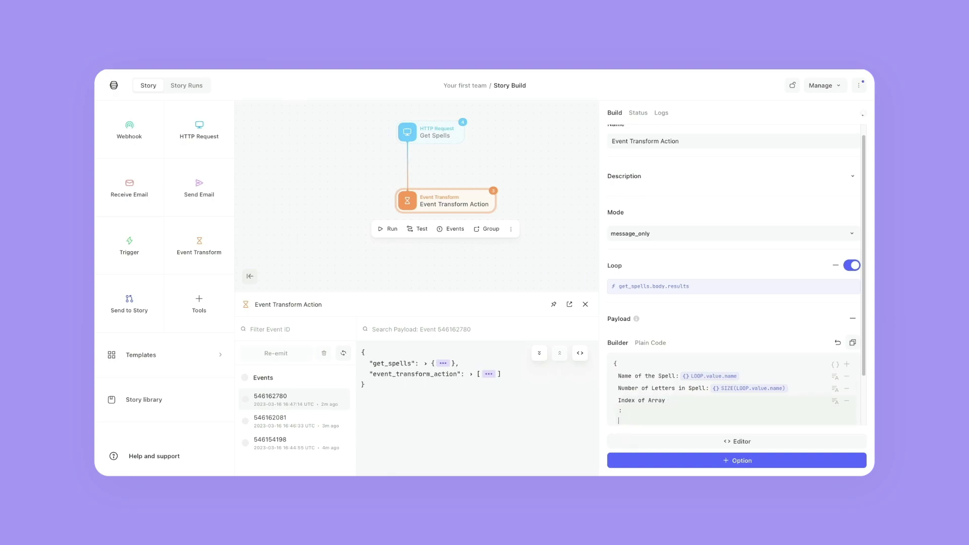
pyautogui.write('=')
pyautogui.write('L')
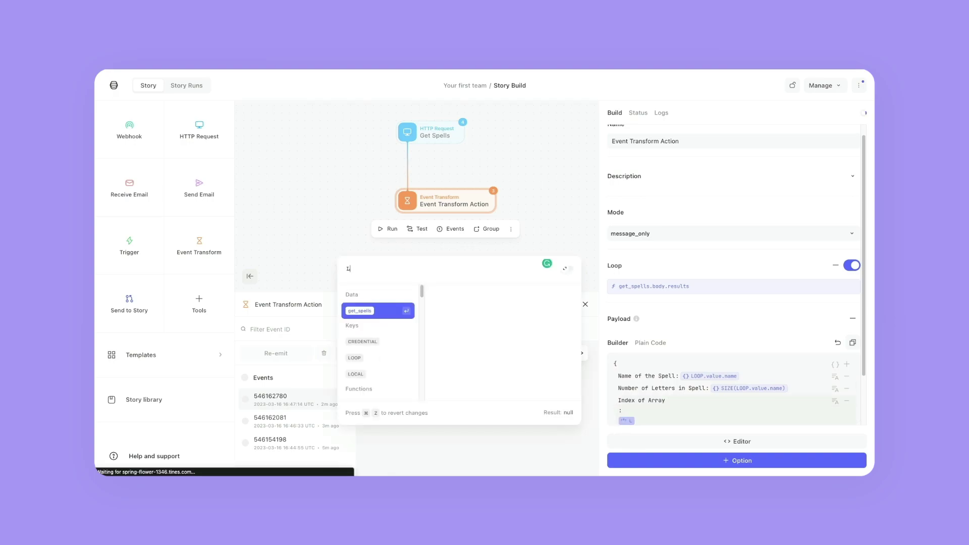
pyautogui.write('OOP.')
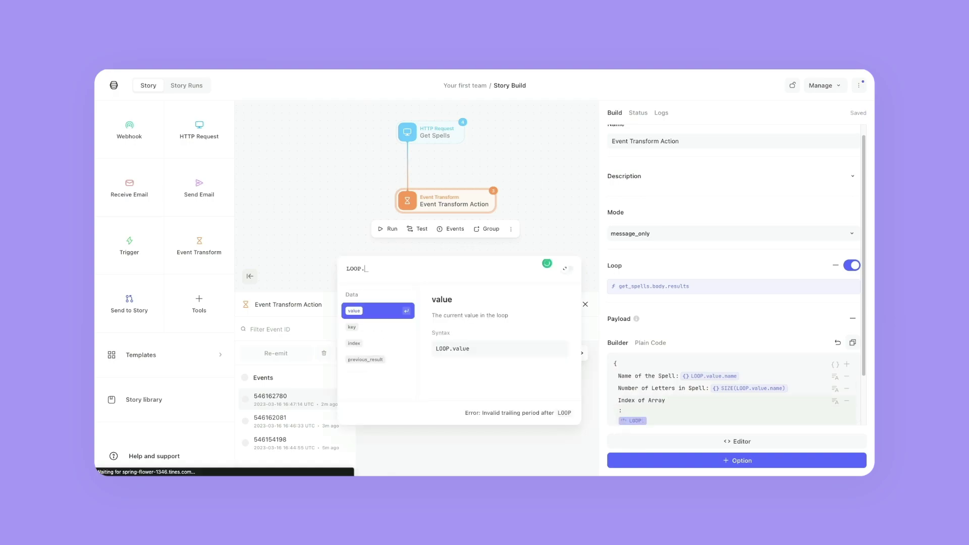
pyautogui.click(378, 344)
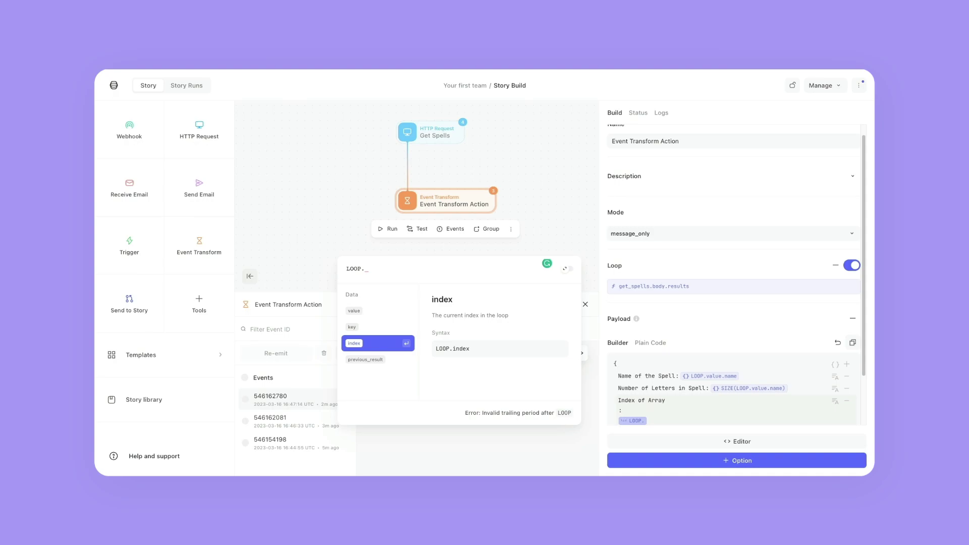
pyautogui.press('Return')
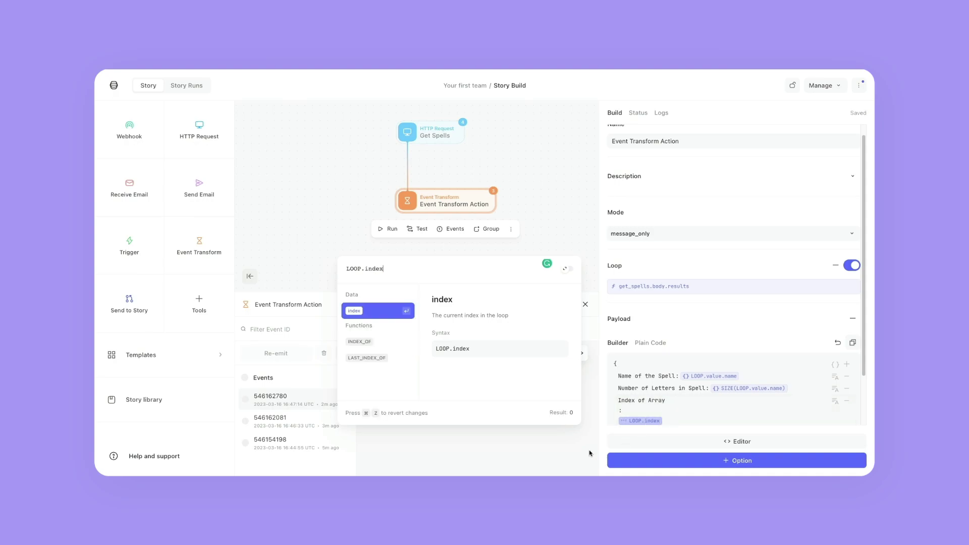
pyautogui.press('Escape')
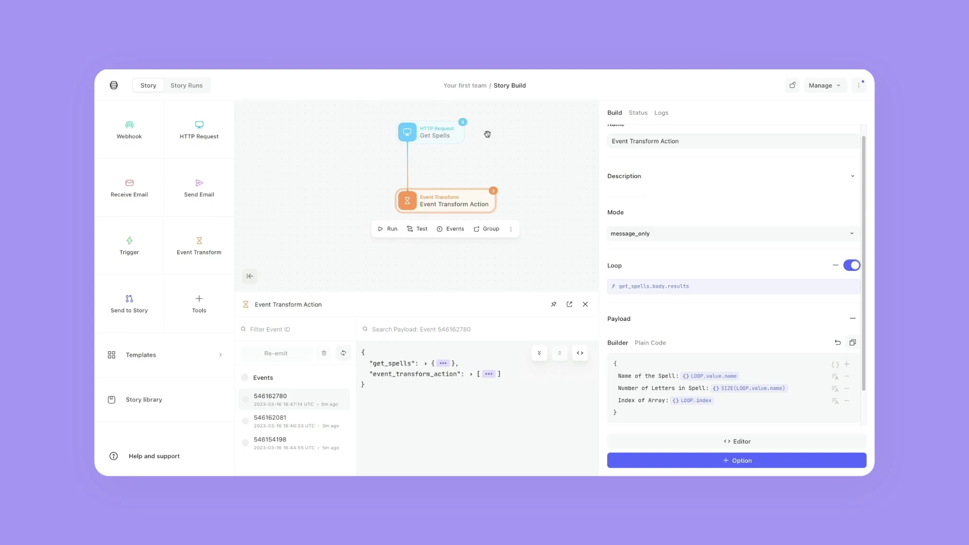
# Step: Re-emit the last Get Spells event
pyautogui.click(446, 133)
pyautogui.click(496, 160)
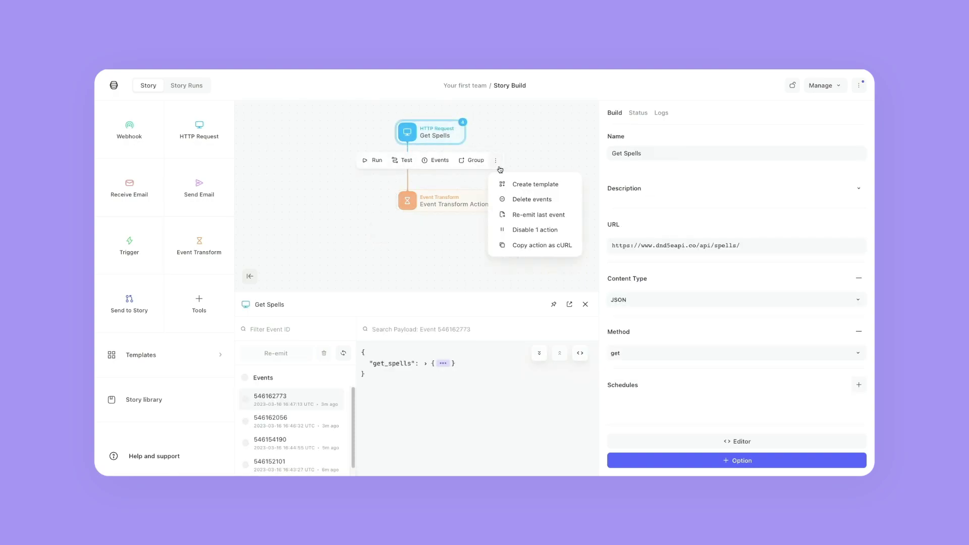
pyautogui.click(535, 215)
# Step: Browse the Event Transform output objects with spell name, letter count and index, e.g. Blight, 6, 29
pyautogui.click(471, 204)
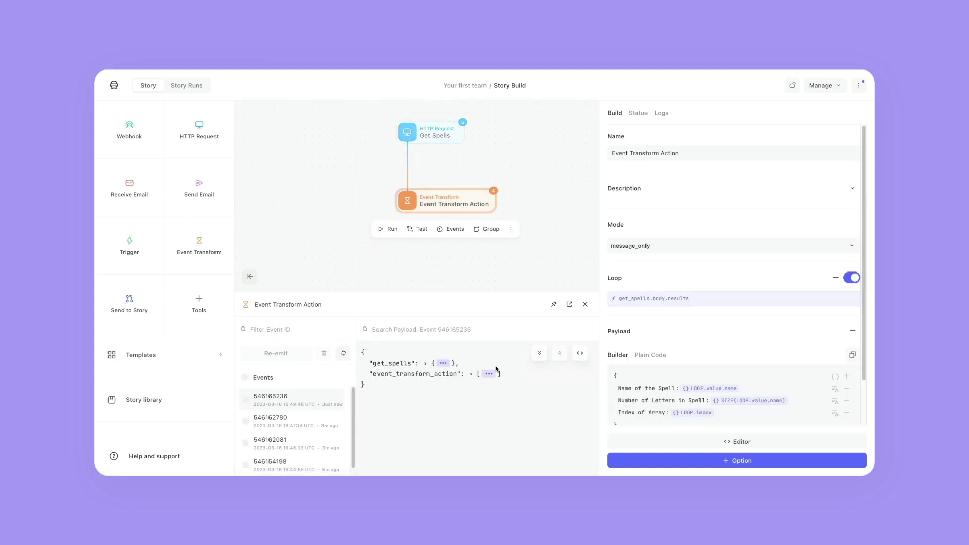
pyautogui.click(490, 374)
pyautogui.scroll(-1, 498, 392)
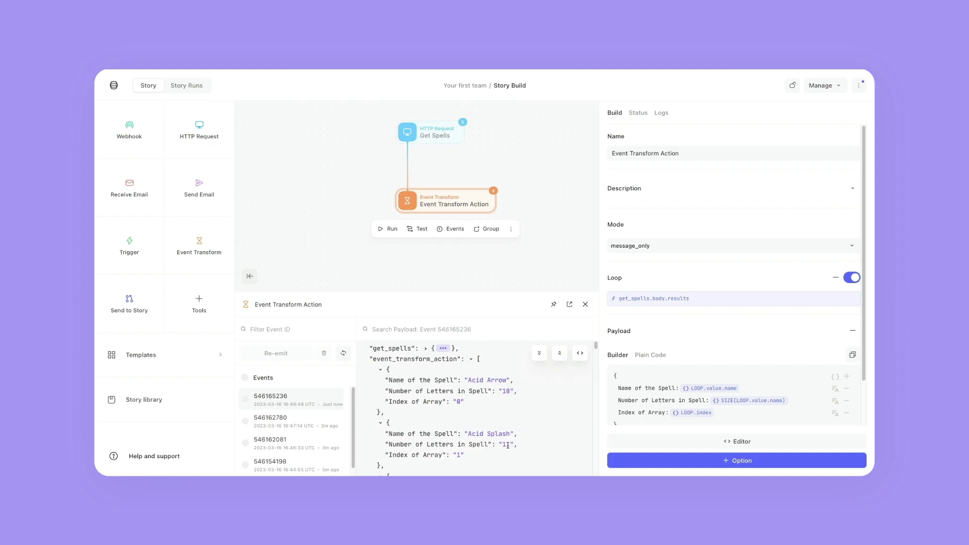
pyautogui.scroll(-2, 422, 388)
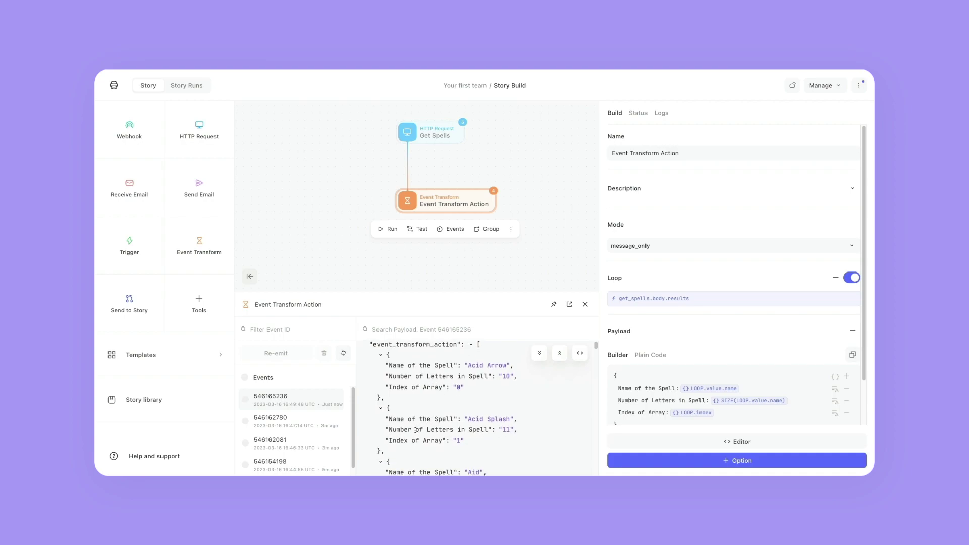
pyautogui.moveTo(401, 437); pyautogui.dragTo(466, 434)
pyautogui.click(465, 433)
pyautogui.scroll(-5, 462, 429)
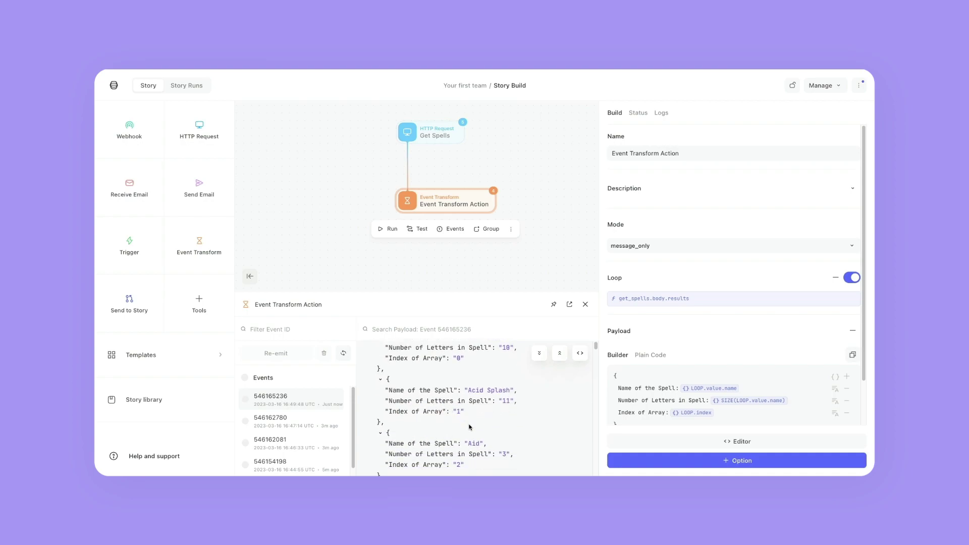
pyautogui.scroll(-10, 456, 421)
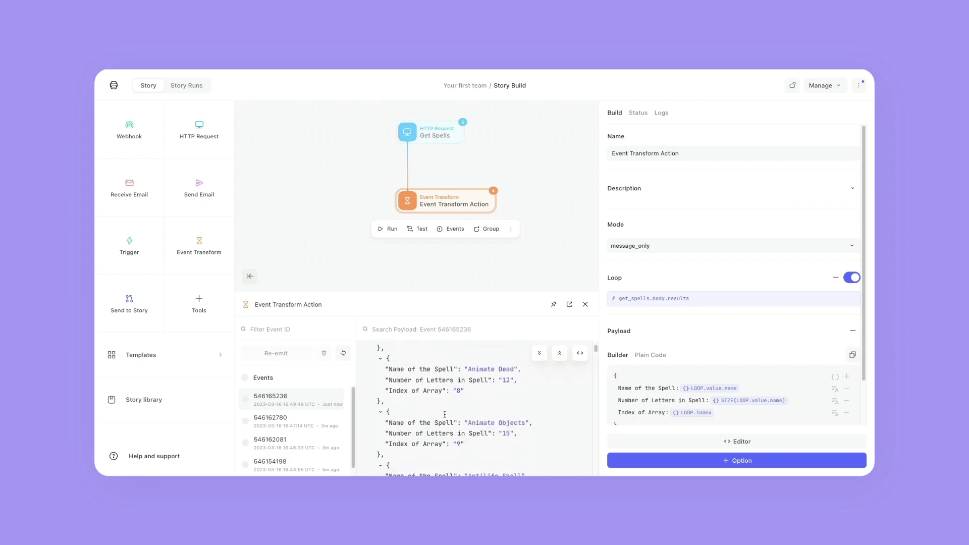
pyautogui.scroll(-12, 449, 417)
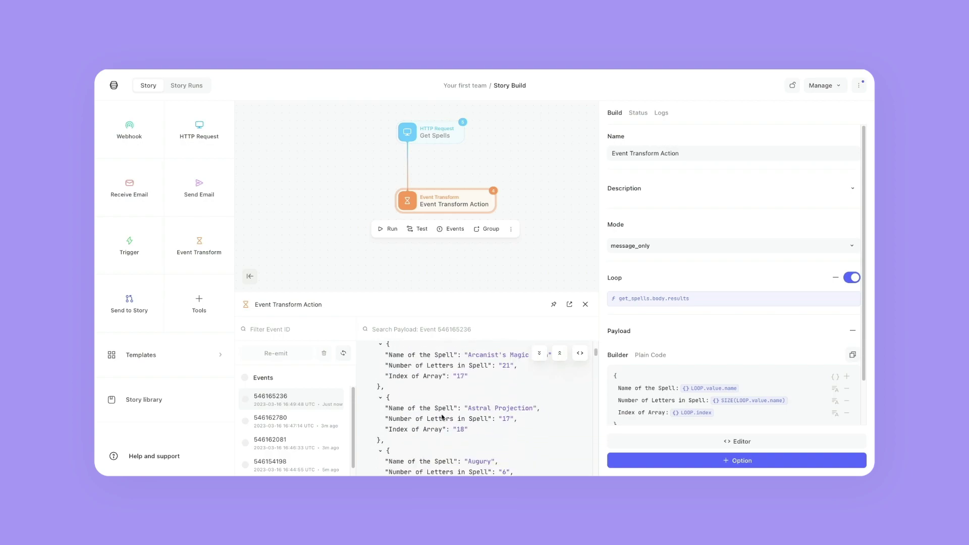
pyautogui.scroll(-20, 459, 418)
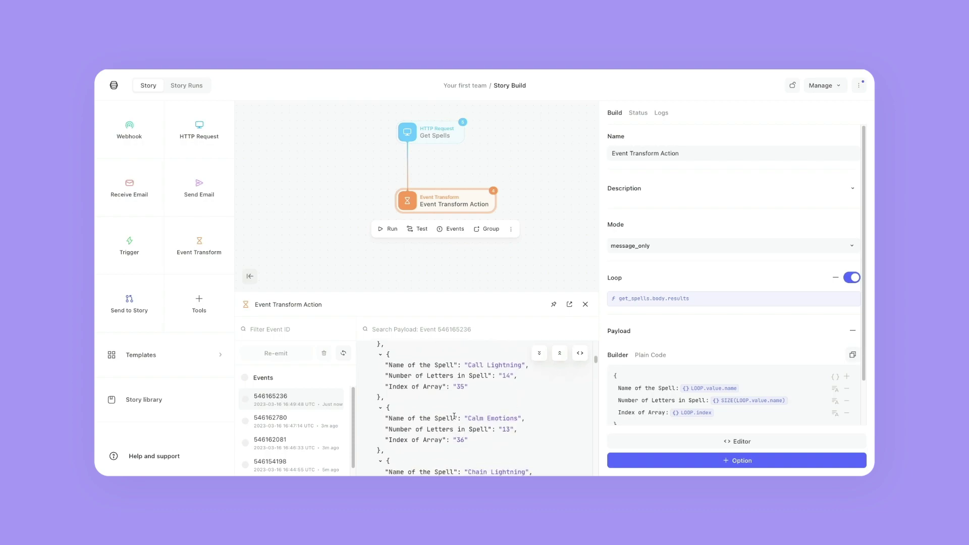
pyautogui.scroll(20, 457, 418)
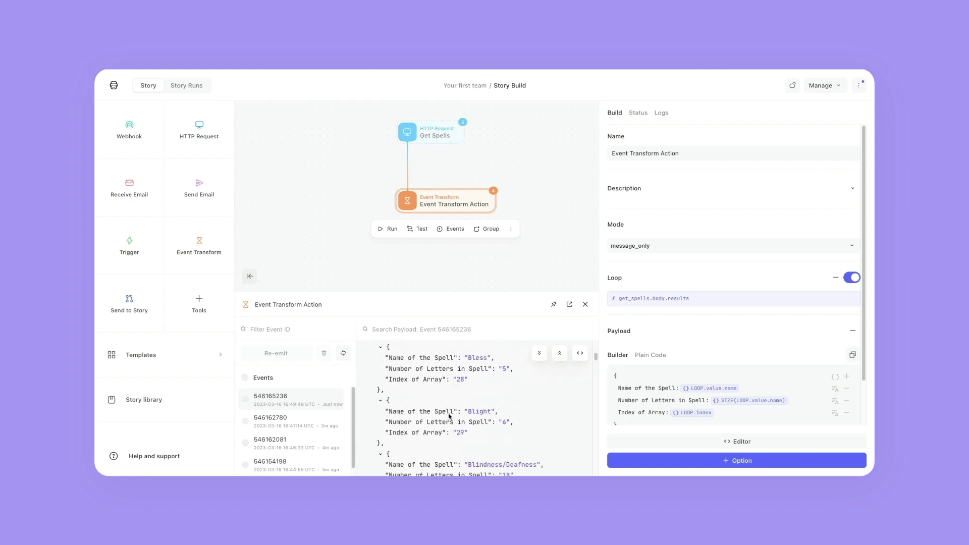
pyautogui.click(443, 363)
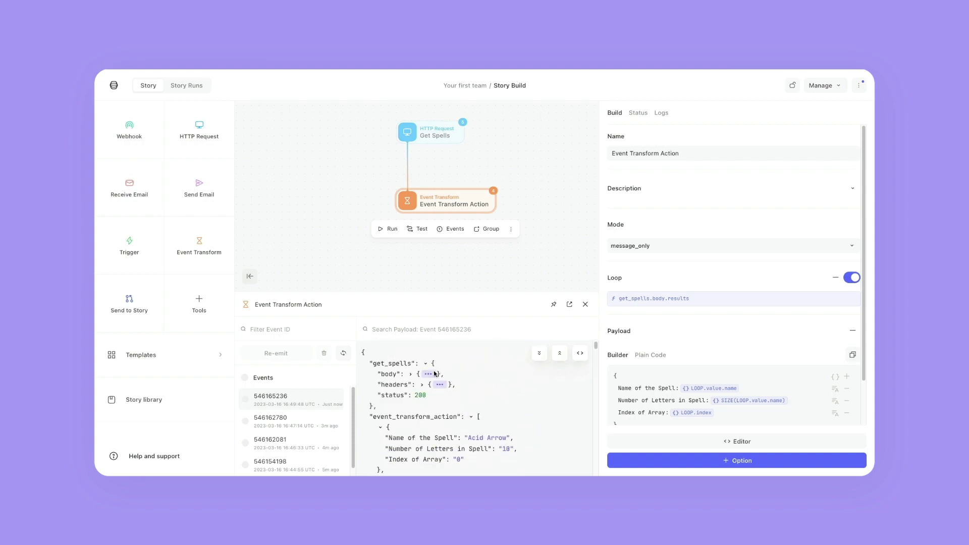
pyautogui.click(433, 374)
pyautogui.click(450, 396)
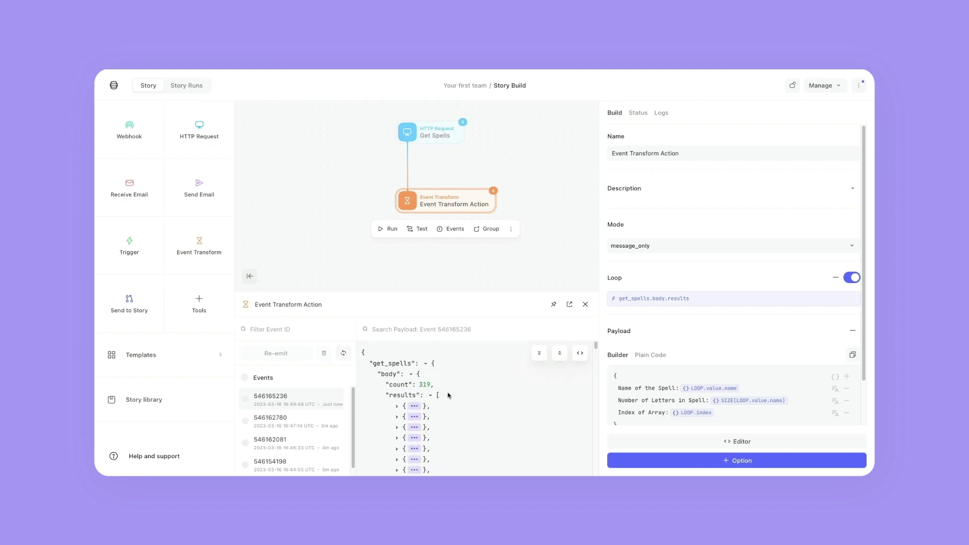
pyautogui.click(414, 407)
pyautogui.moveTo(405, 416); pyautogui.dragTo(529, 441)
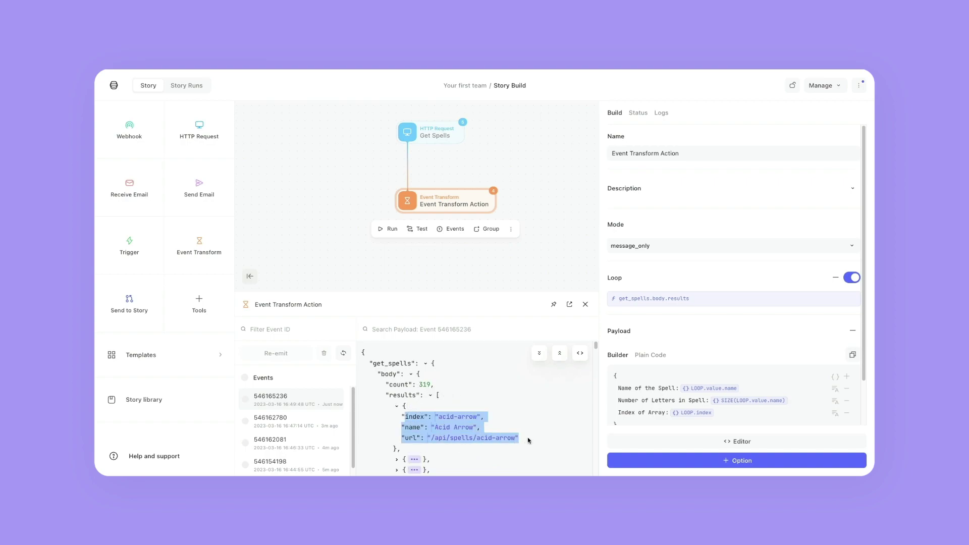